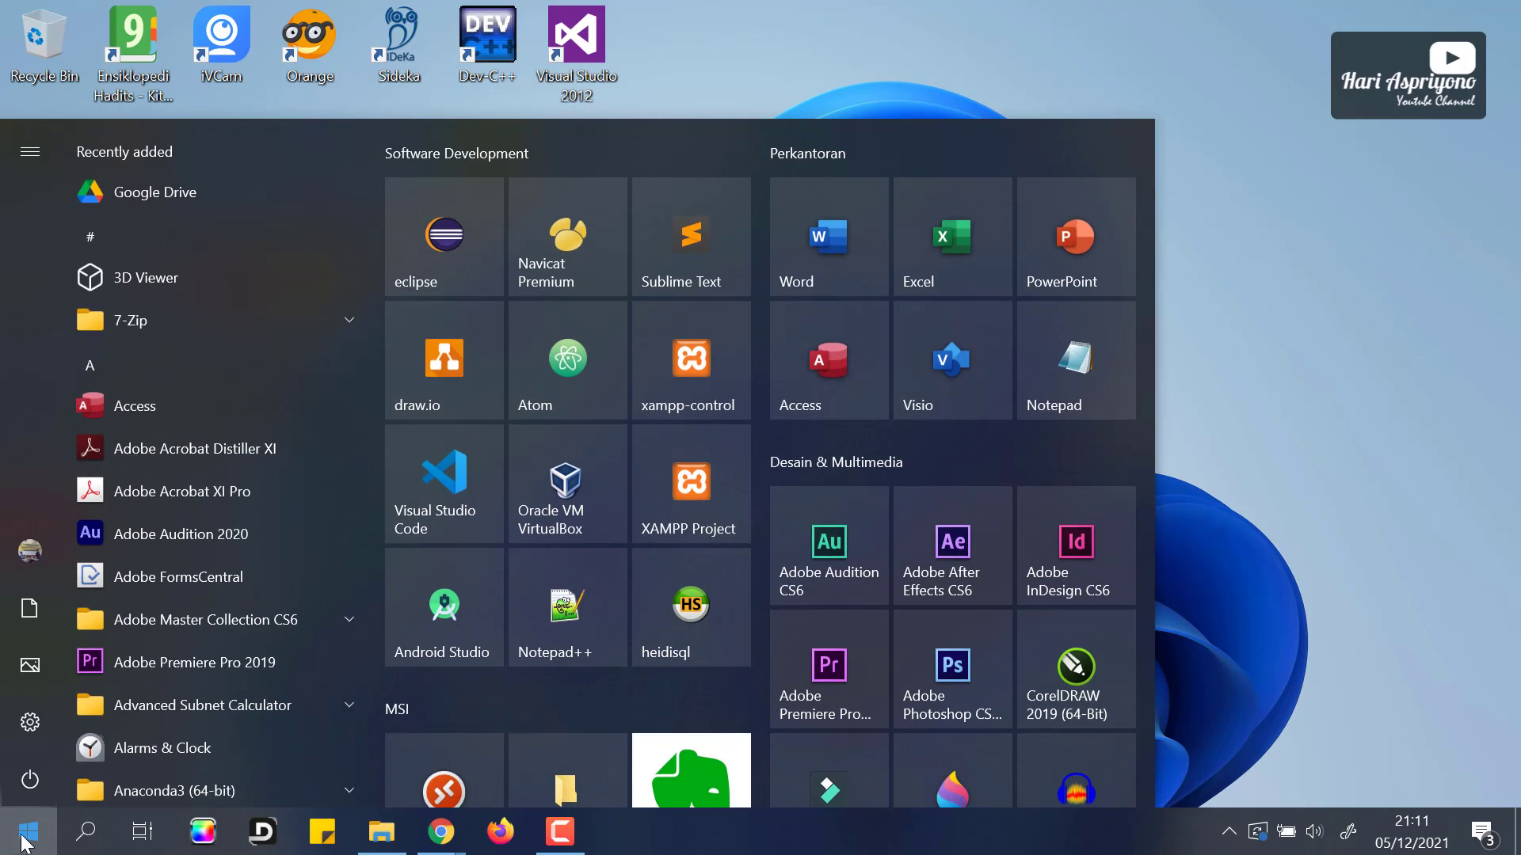
# Open VirtualBox and start a new virtual machine named DB SERVER 1 with type Linux and version Oracle (64-bit).
pyautogui.click(560, 507)
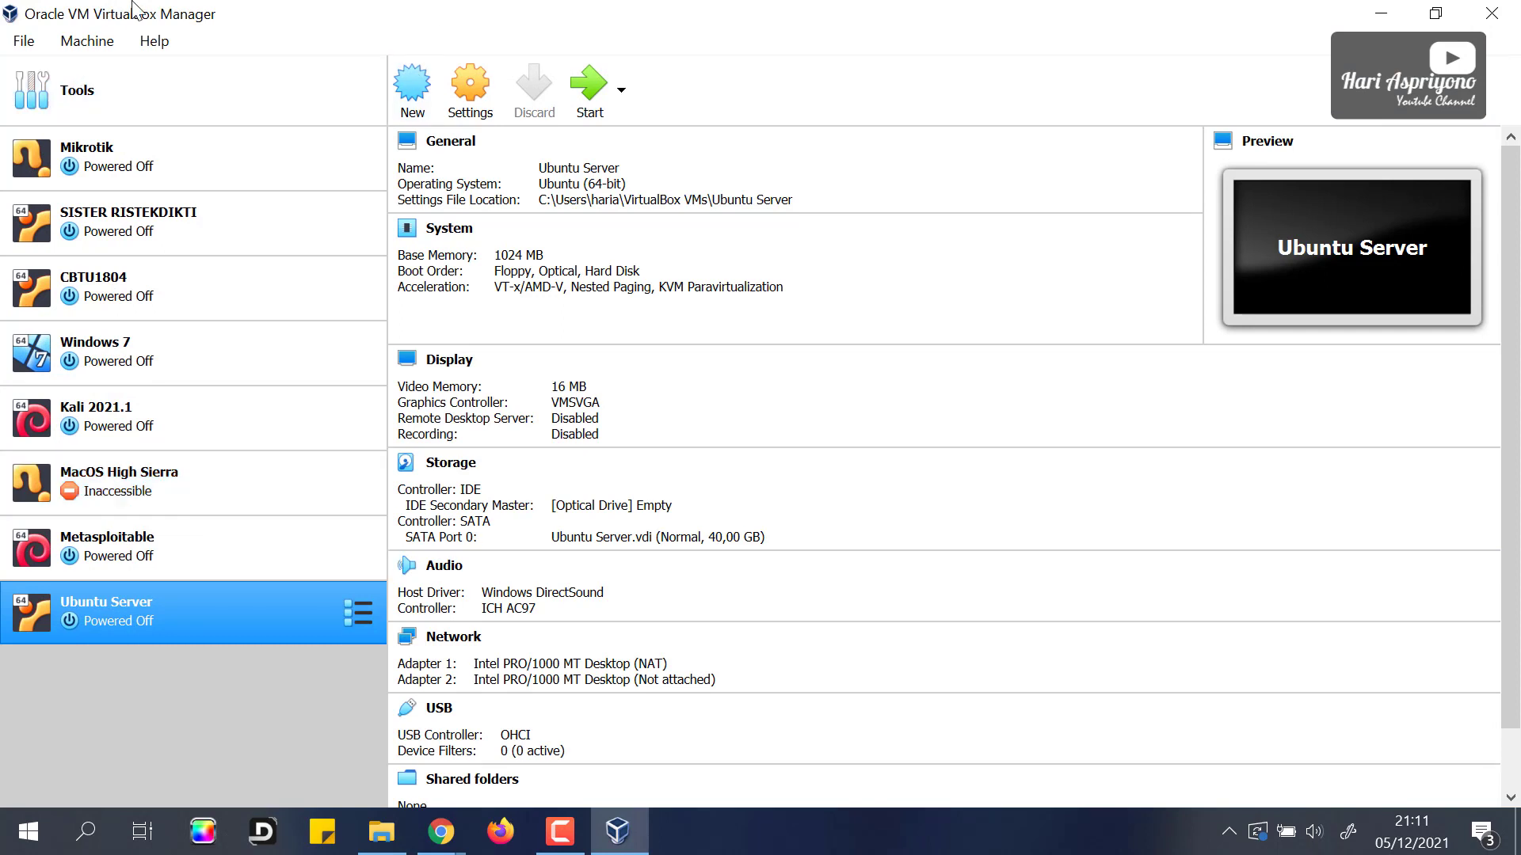
pyautogui.click(407, 78)
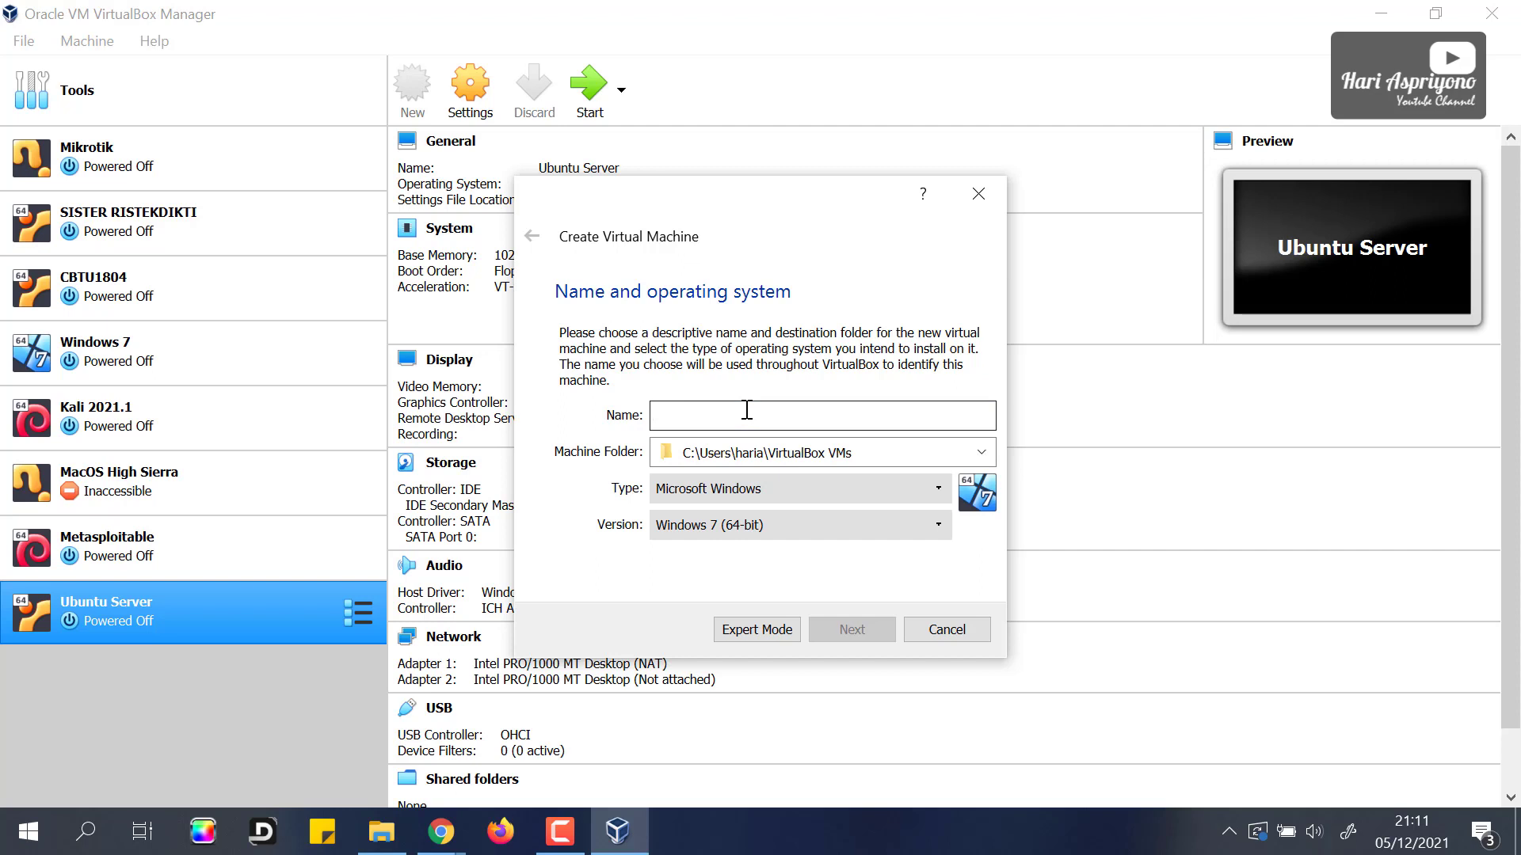
pyautogui.write('DB SERVER')
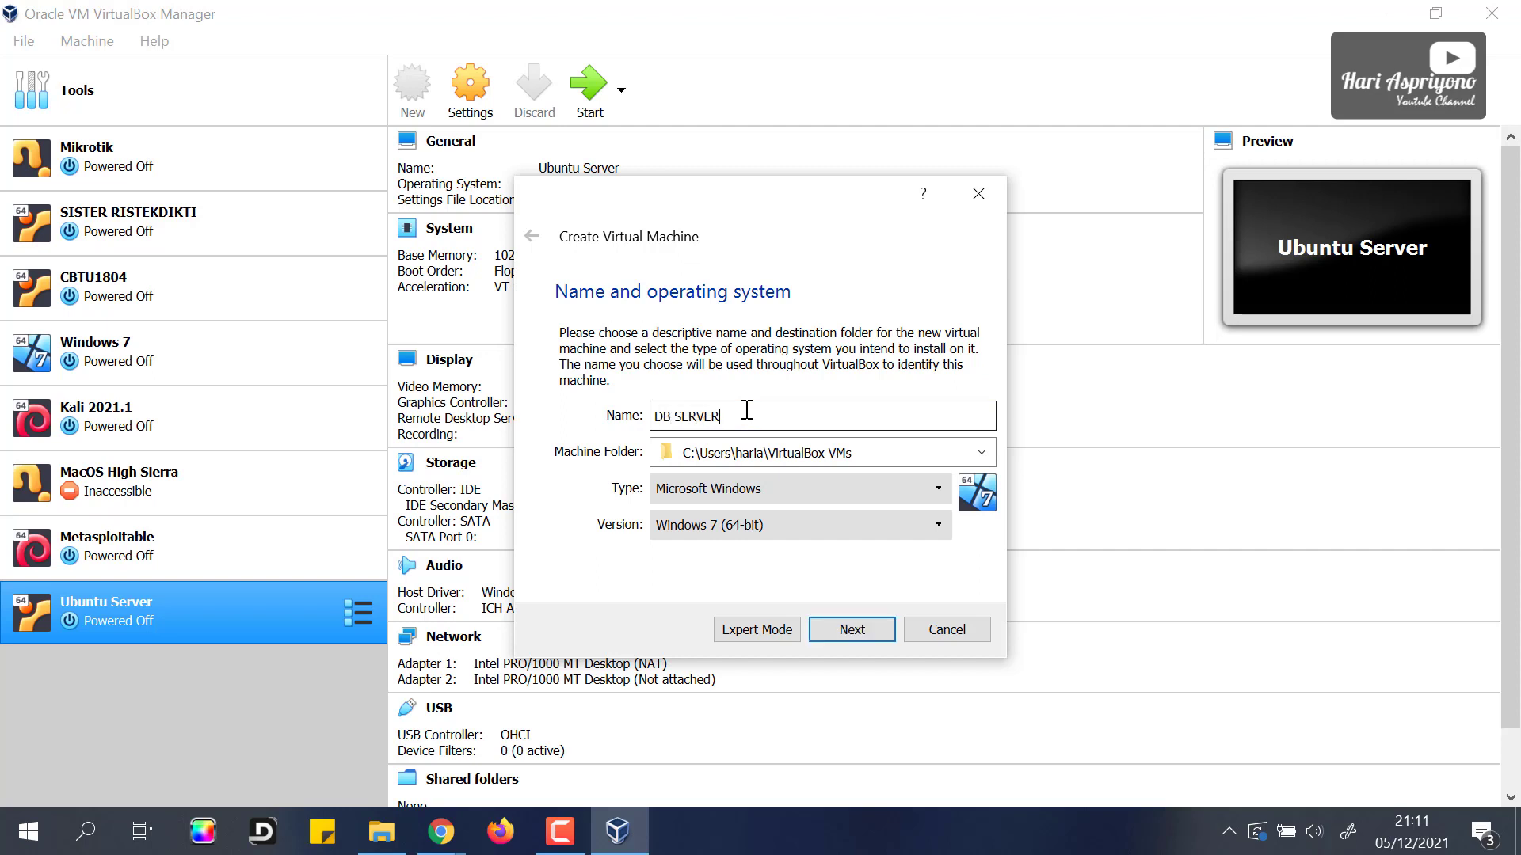
pyautogui.write(' 1')
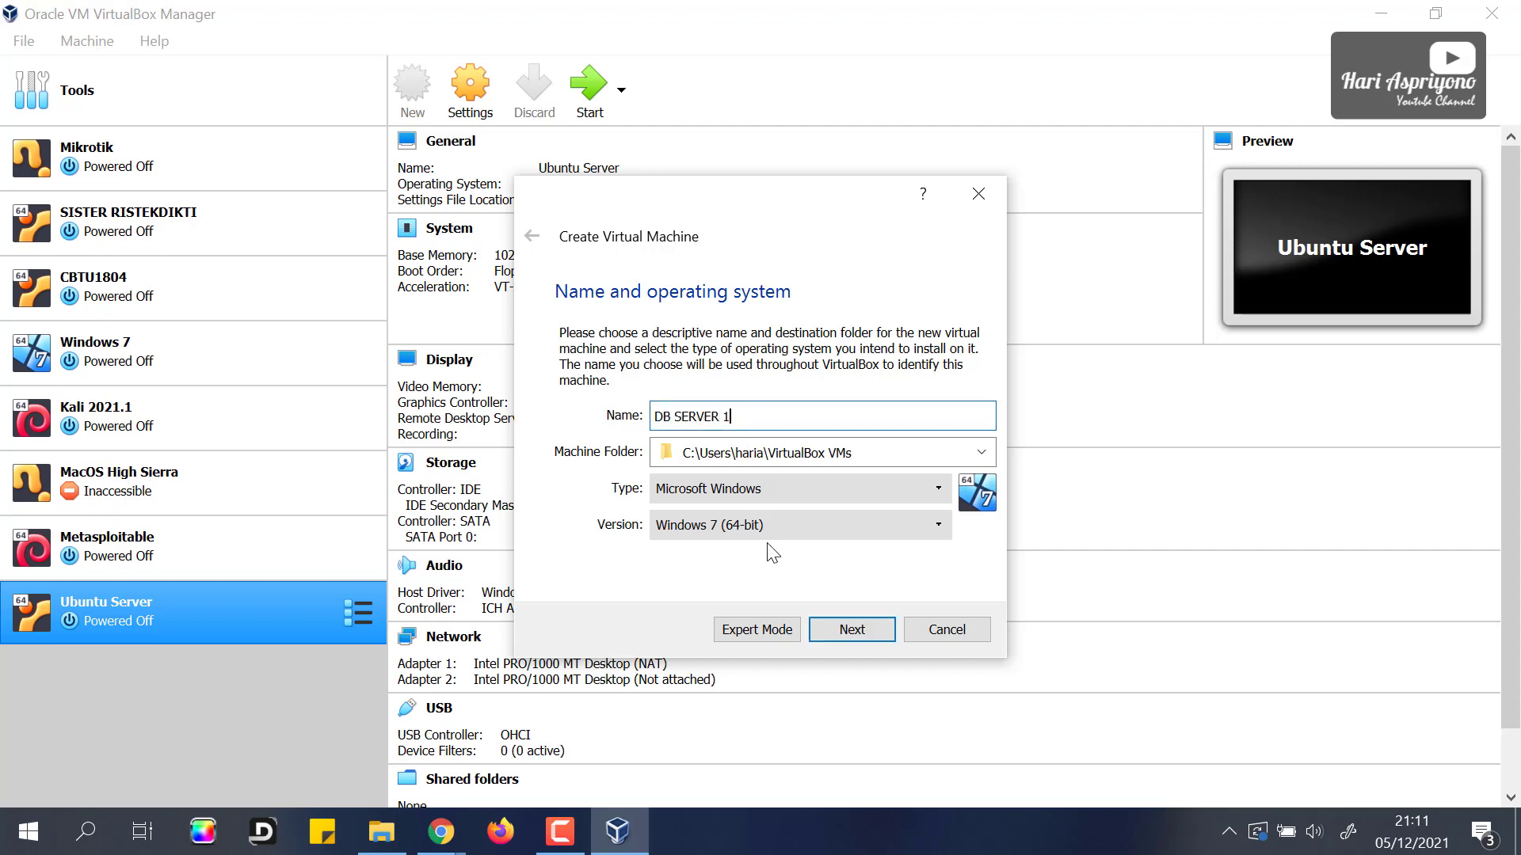
pyautogui.click(811, 483)
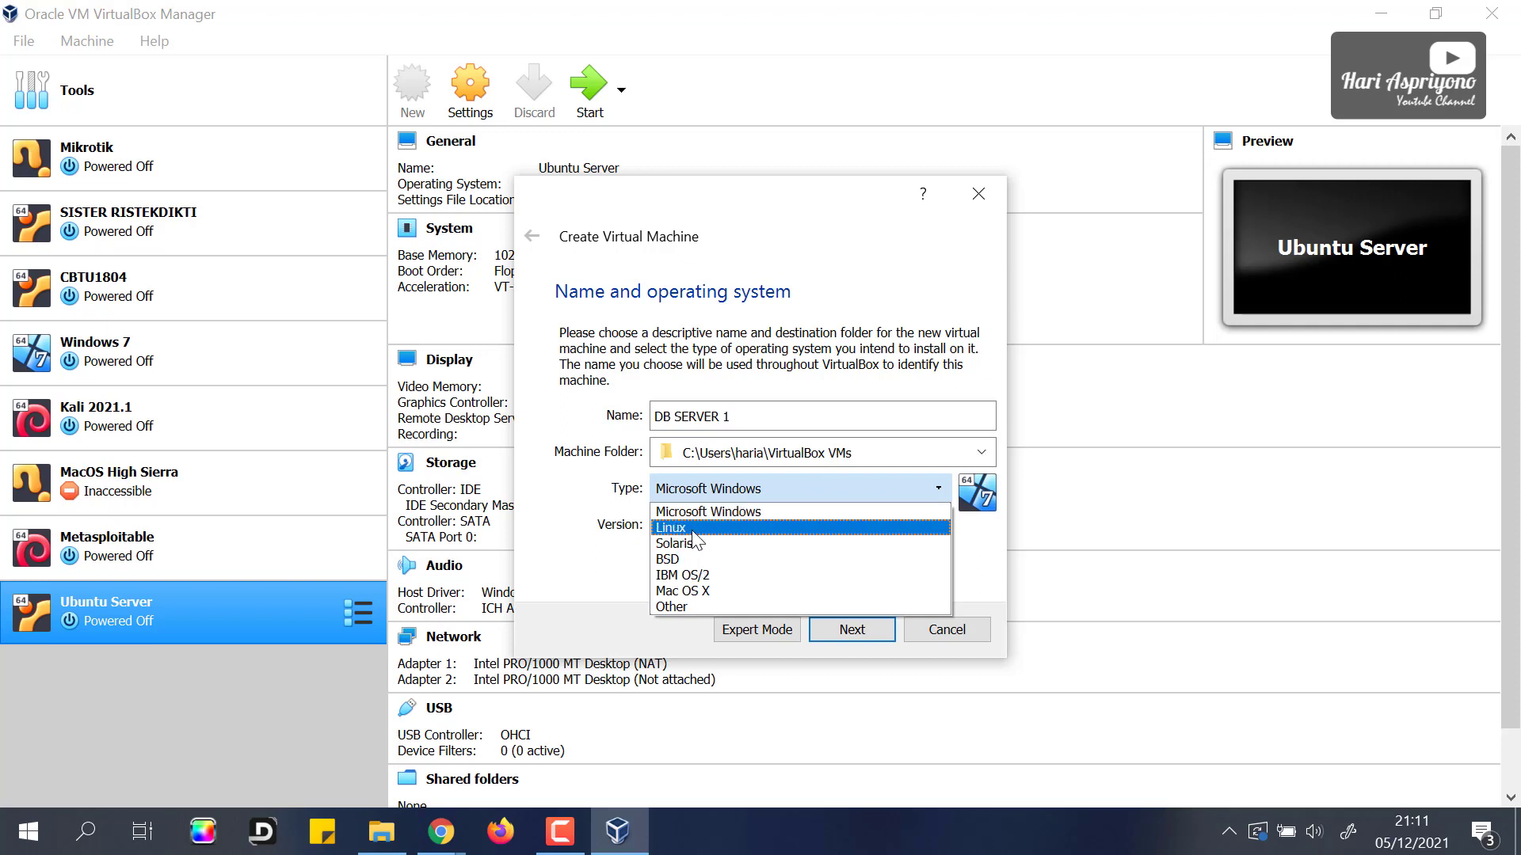
pyautogui.click(758, 528)
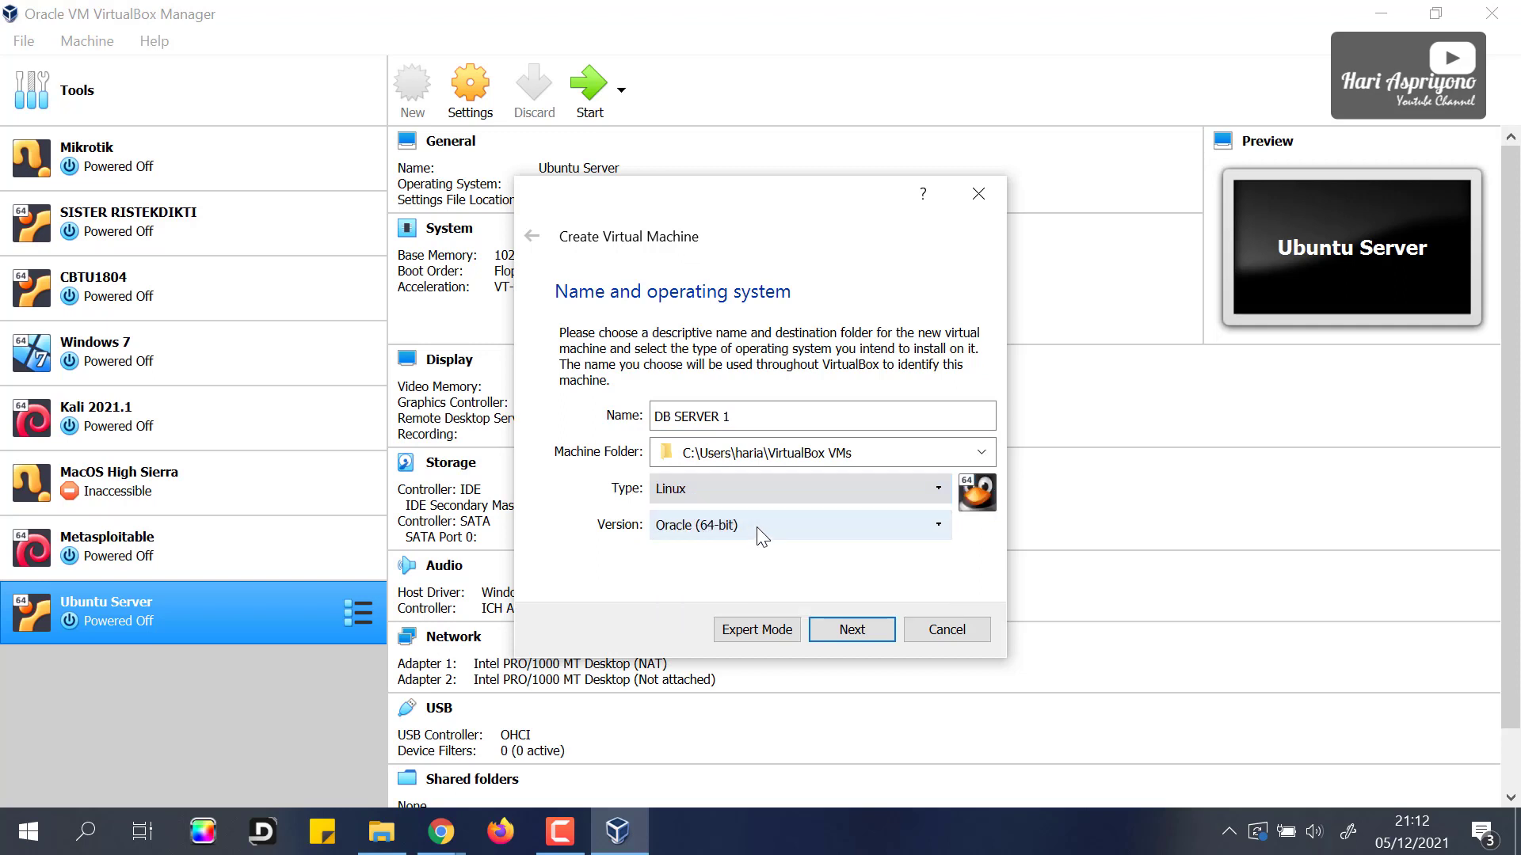
pyautogui.click(860, 632)
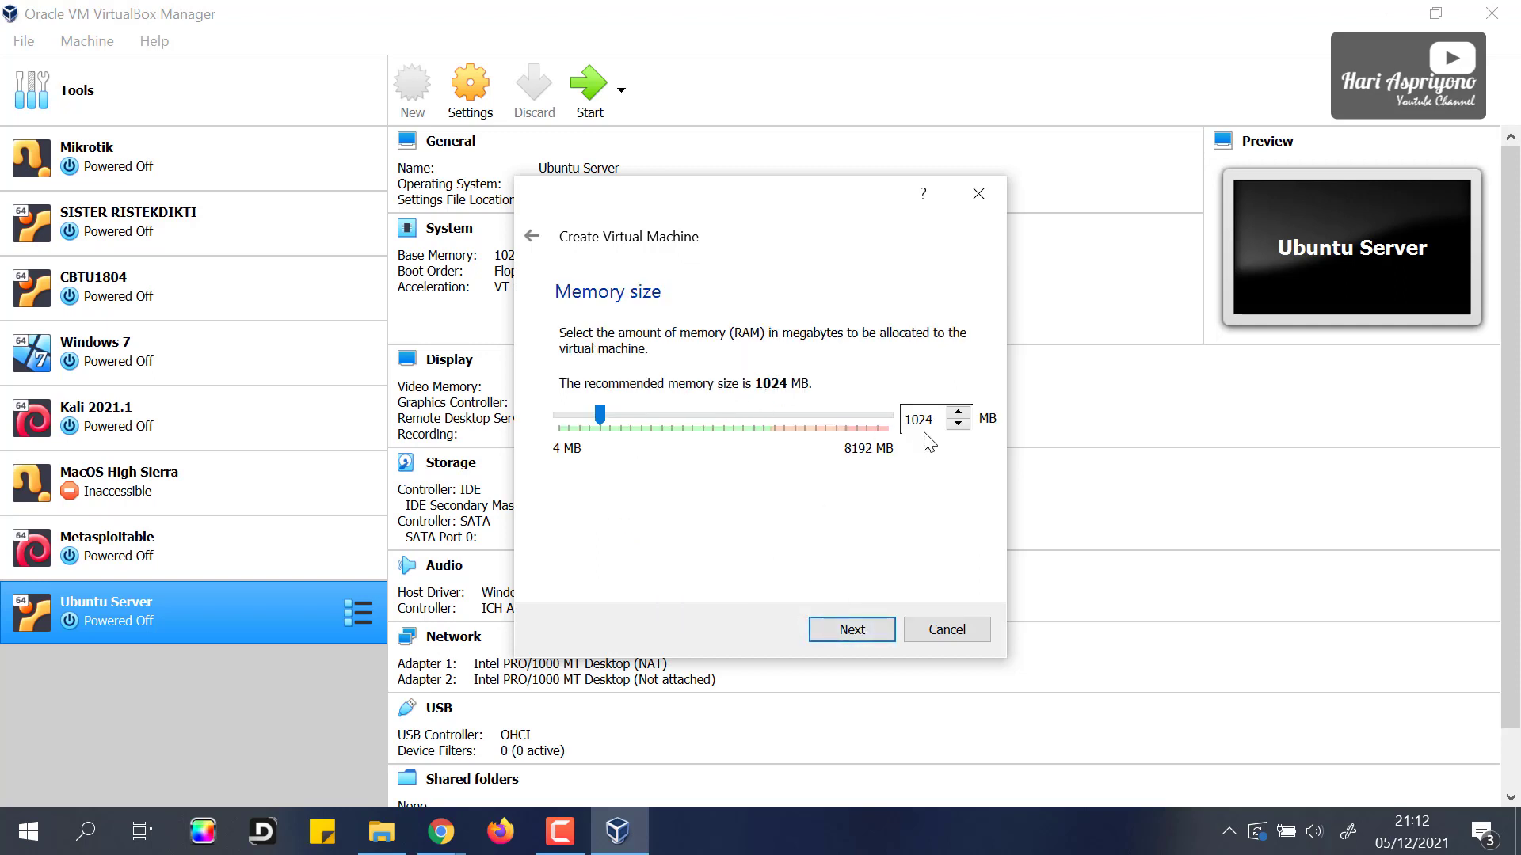
# Set the new virtual machine's memory size to 2048 MB and continue to the hard disk setup.
pyautogui.moveTo(933, 419); pyautogui.dragTo(885, 419)
pyautogui.write('2048')
pyautogui.click(861, 629)
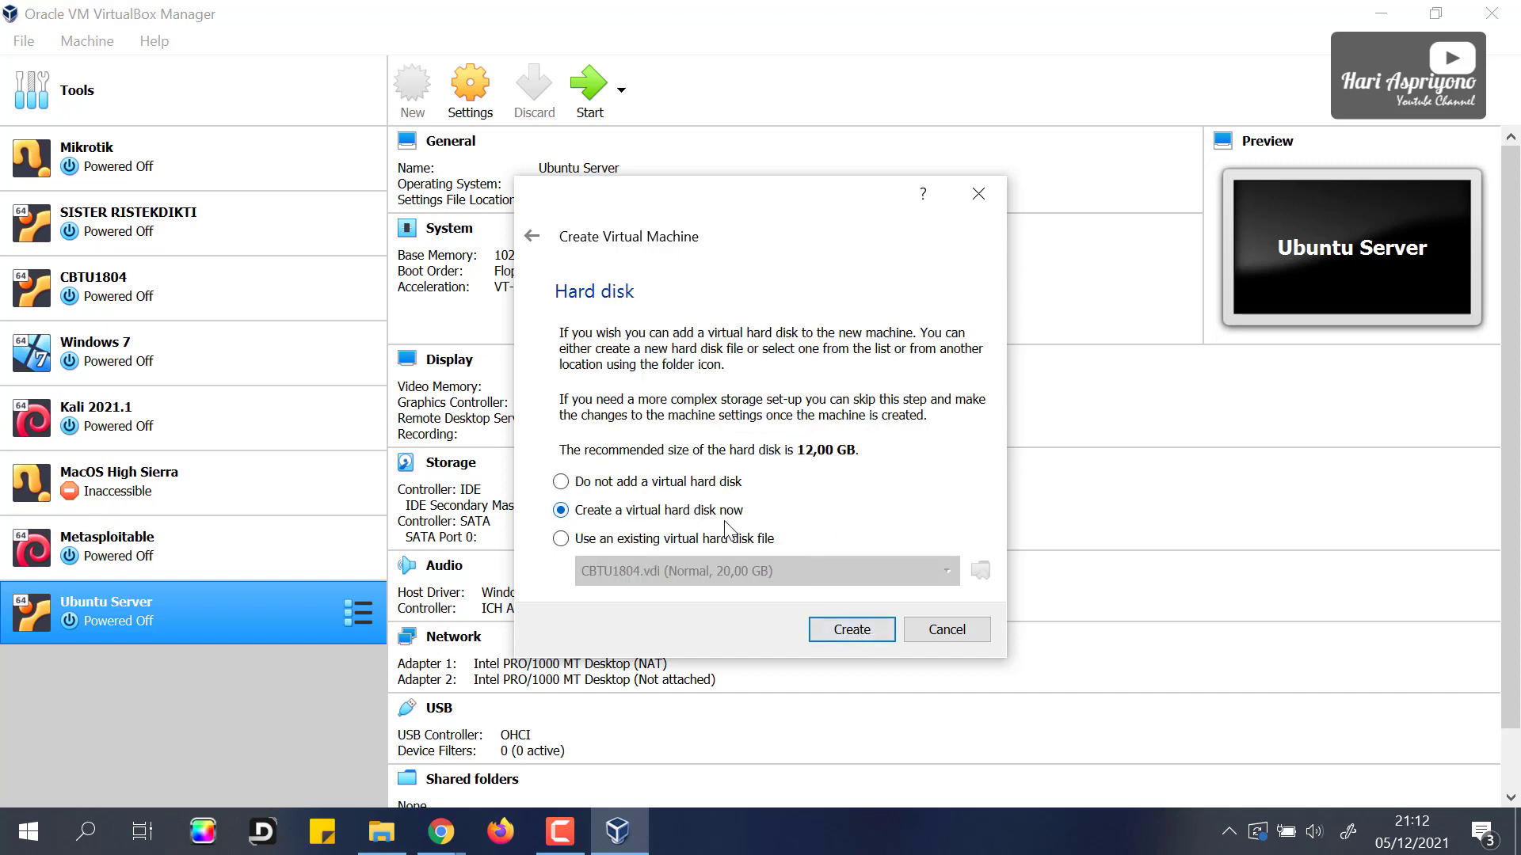
# Create a dynamically allocated VDI virtual hard disk of 20 GB in the proposed location for the new machine.
pyautogui.click(848, 628)
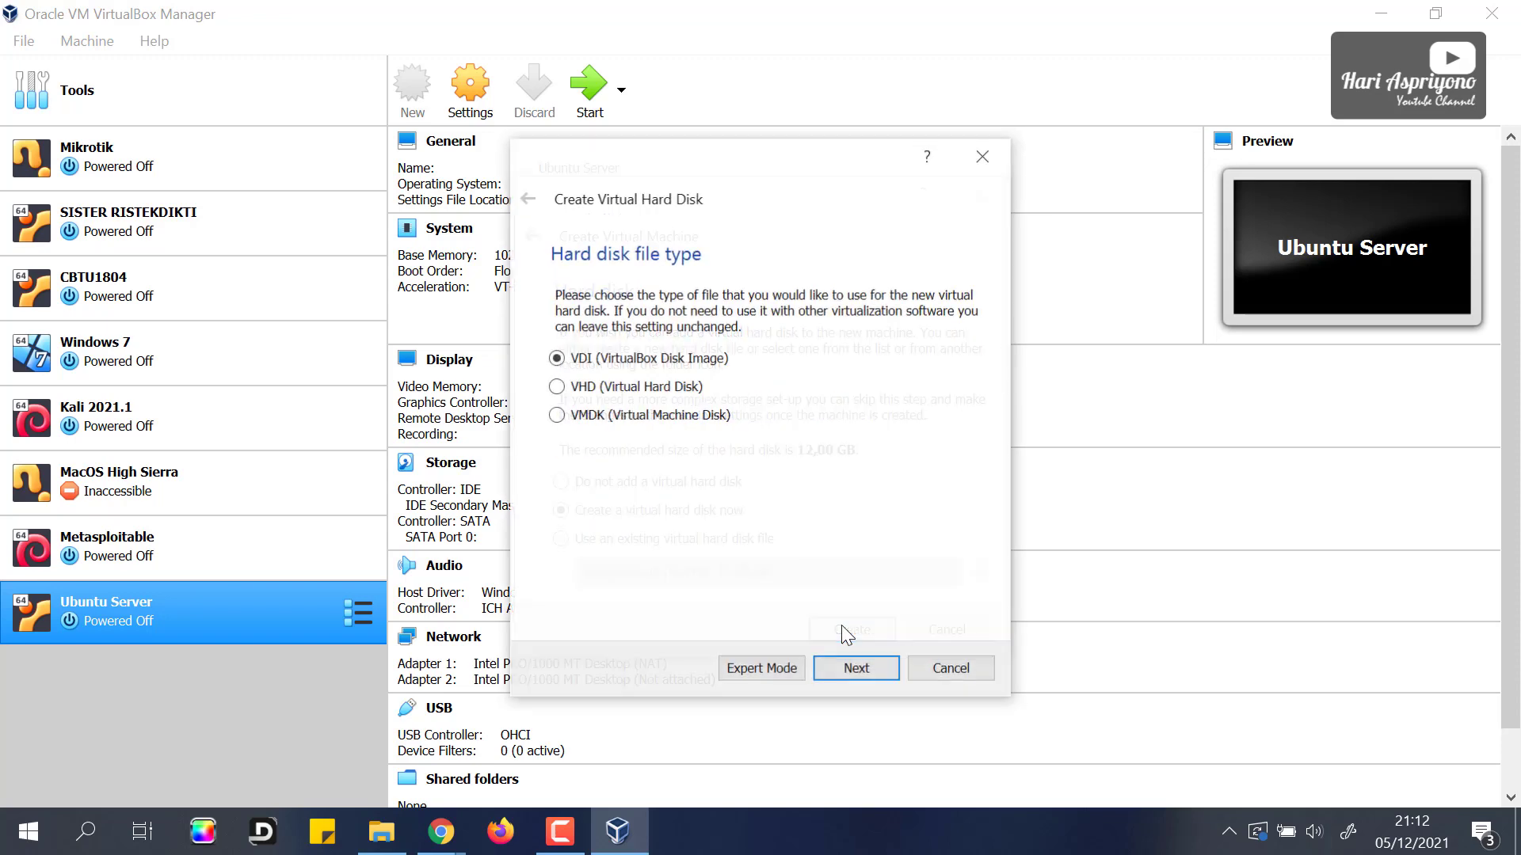
pyautogui.click(864, 670)
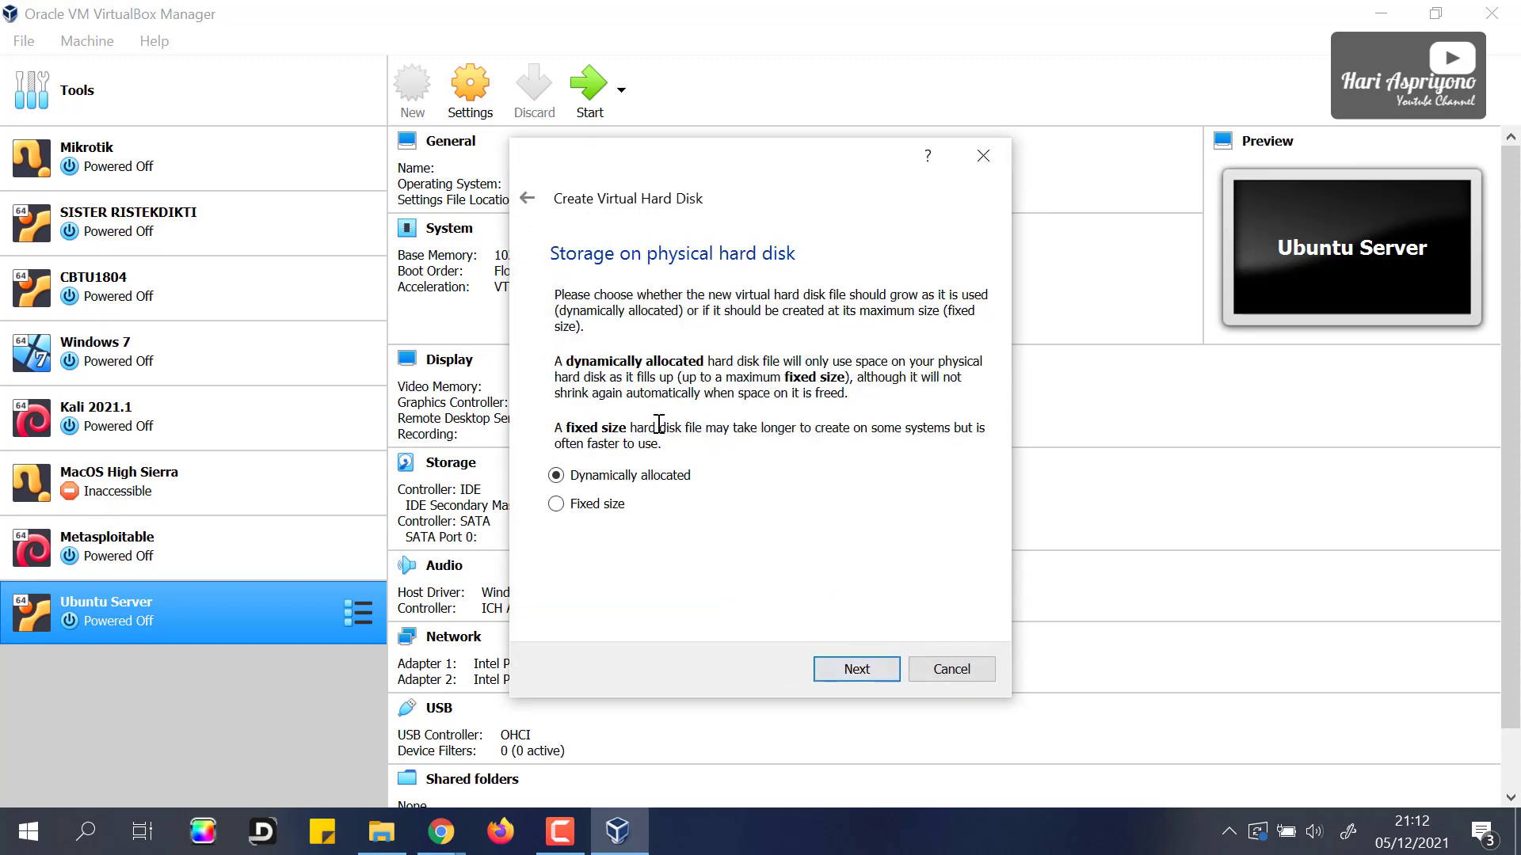
pyautogui.click(865, 670)
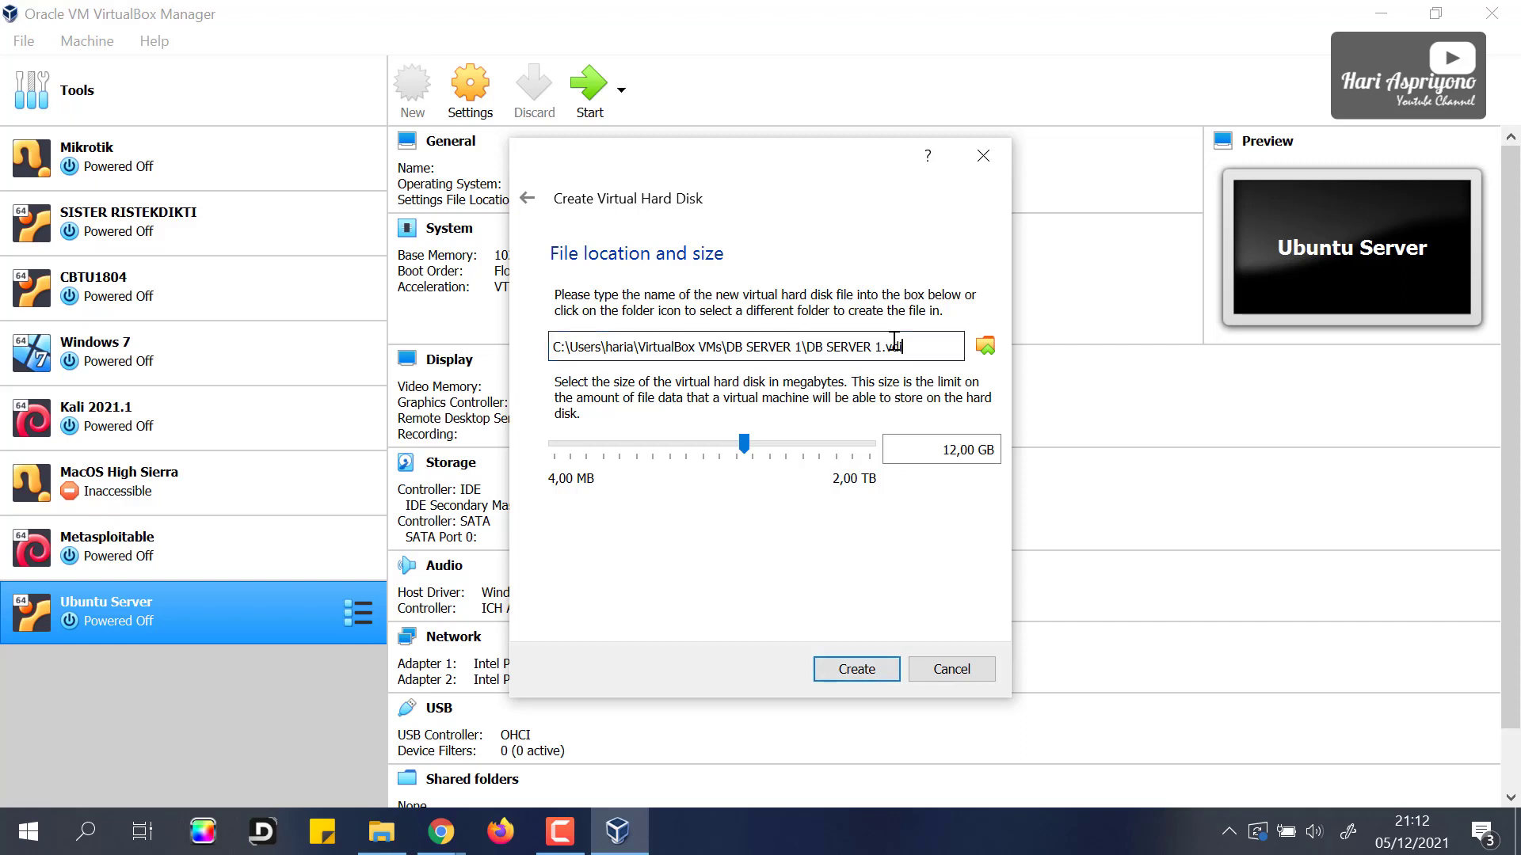
pyautogui.doubleClick(948, 449)
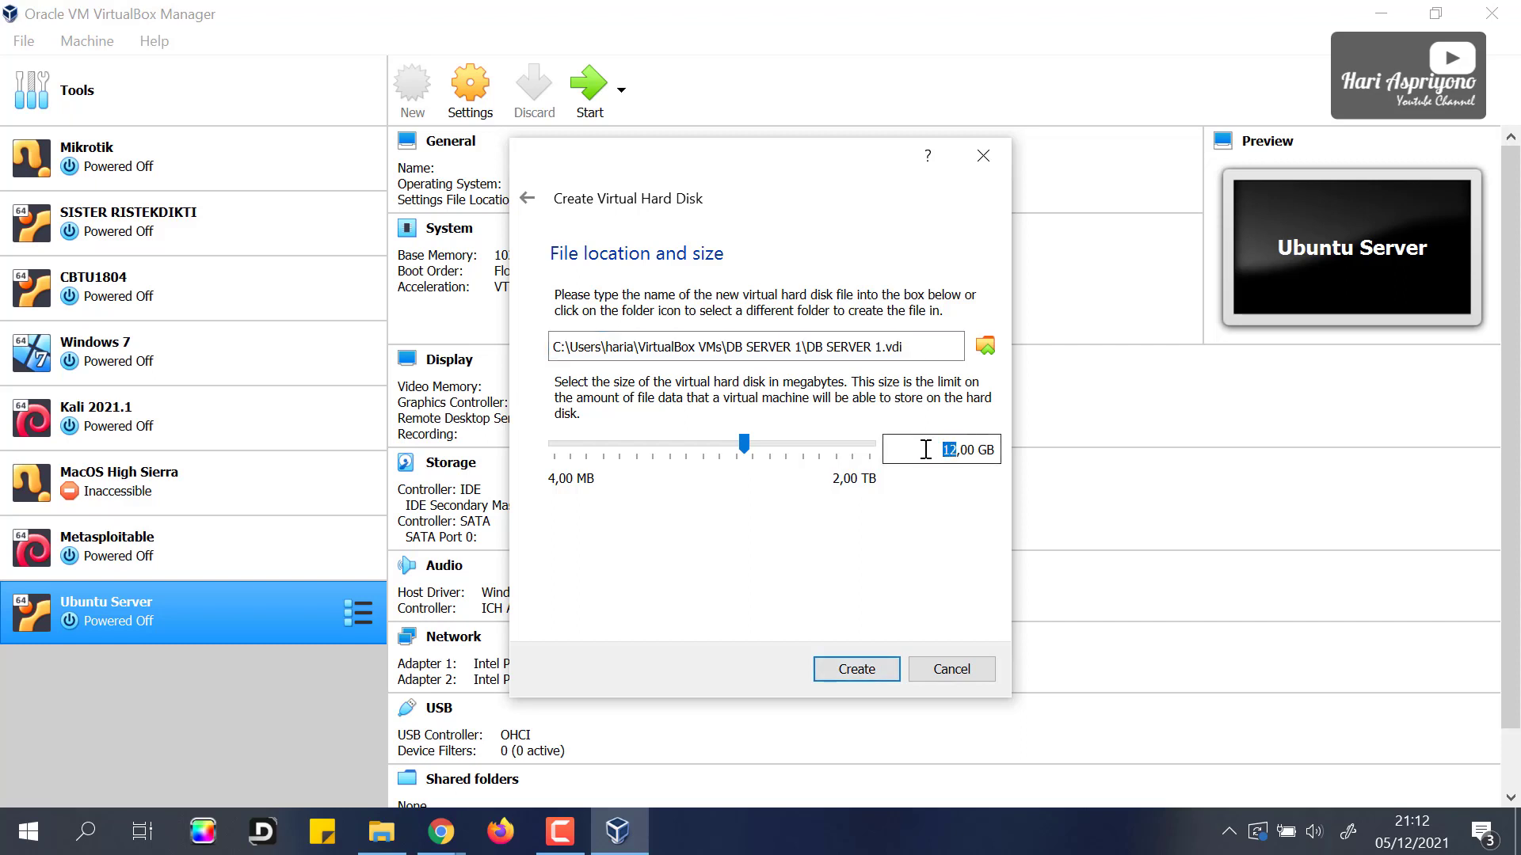
pyautogui.write('20')
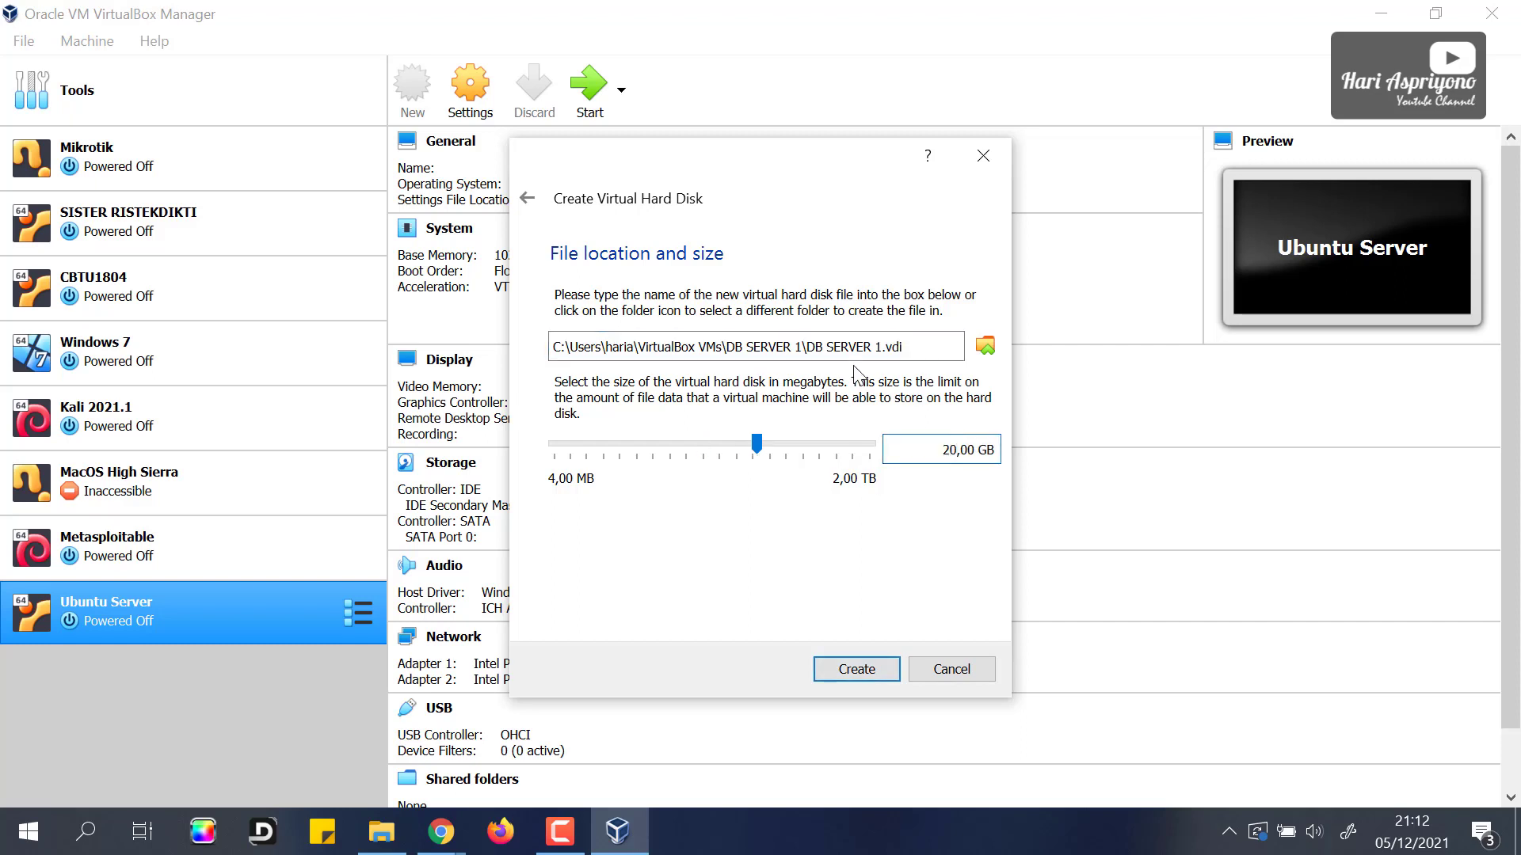
pyautogui.moveTo(553, 347); pyautogui.dragTo(930, 353)
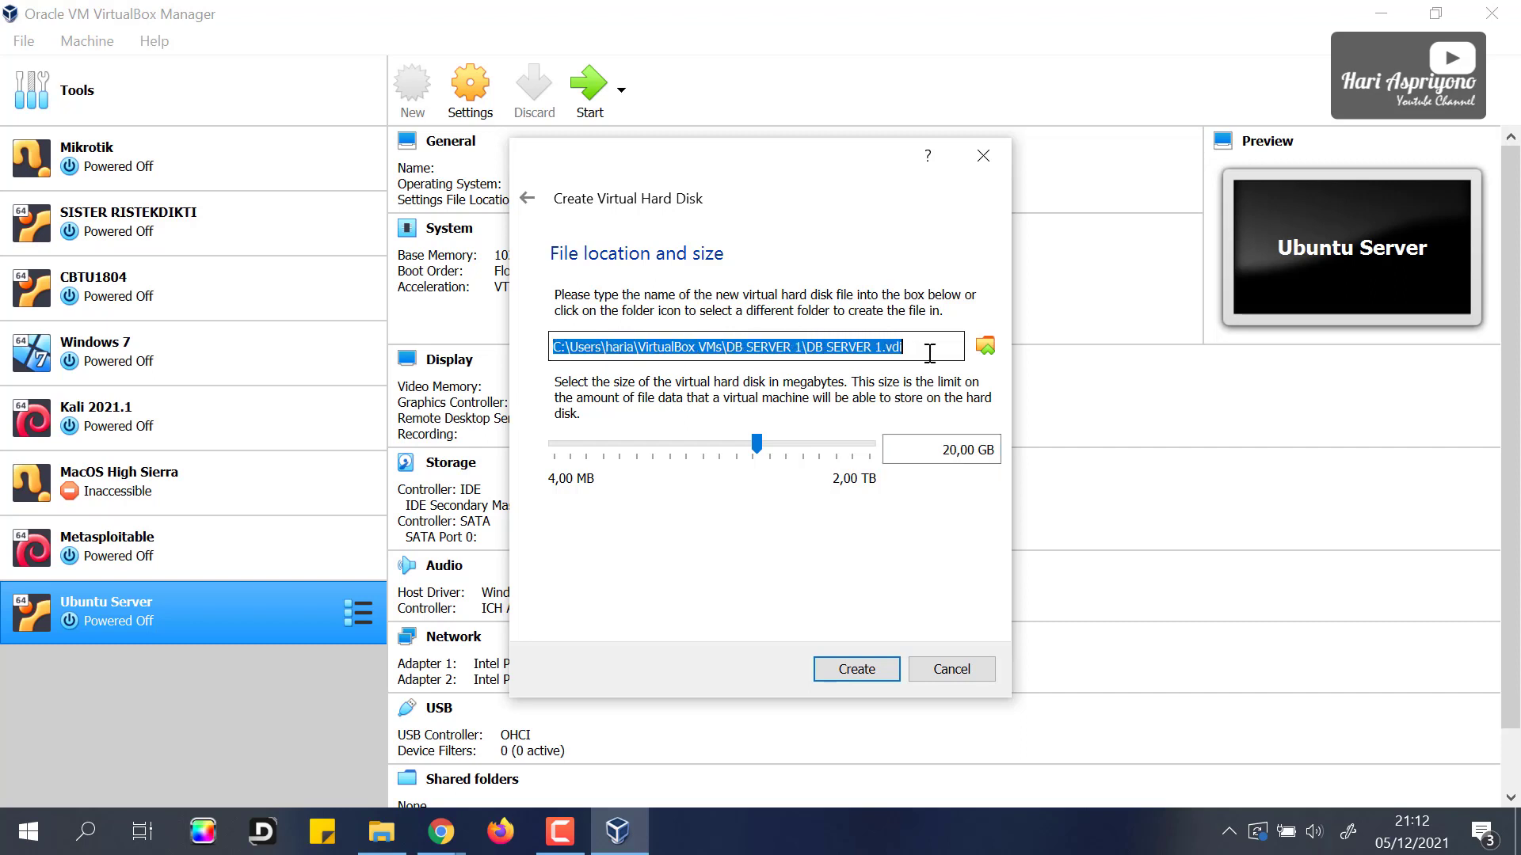
pyautogui.click(856, 670)
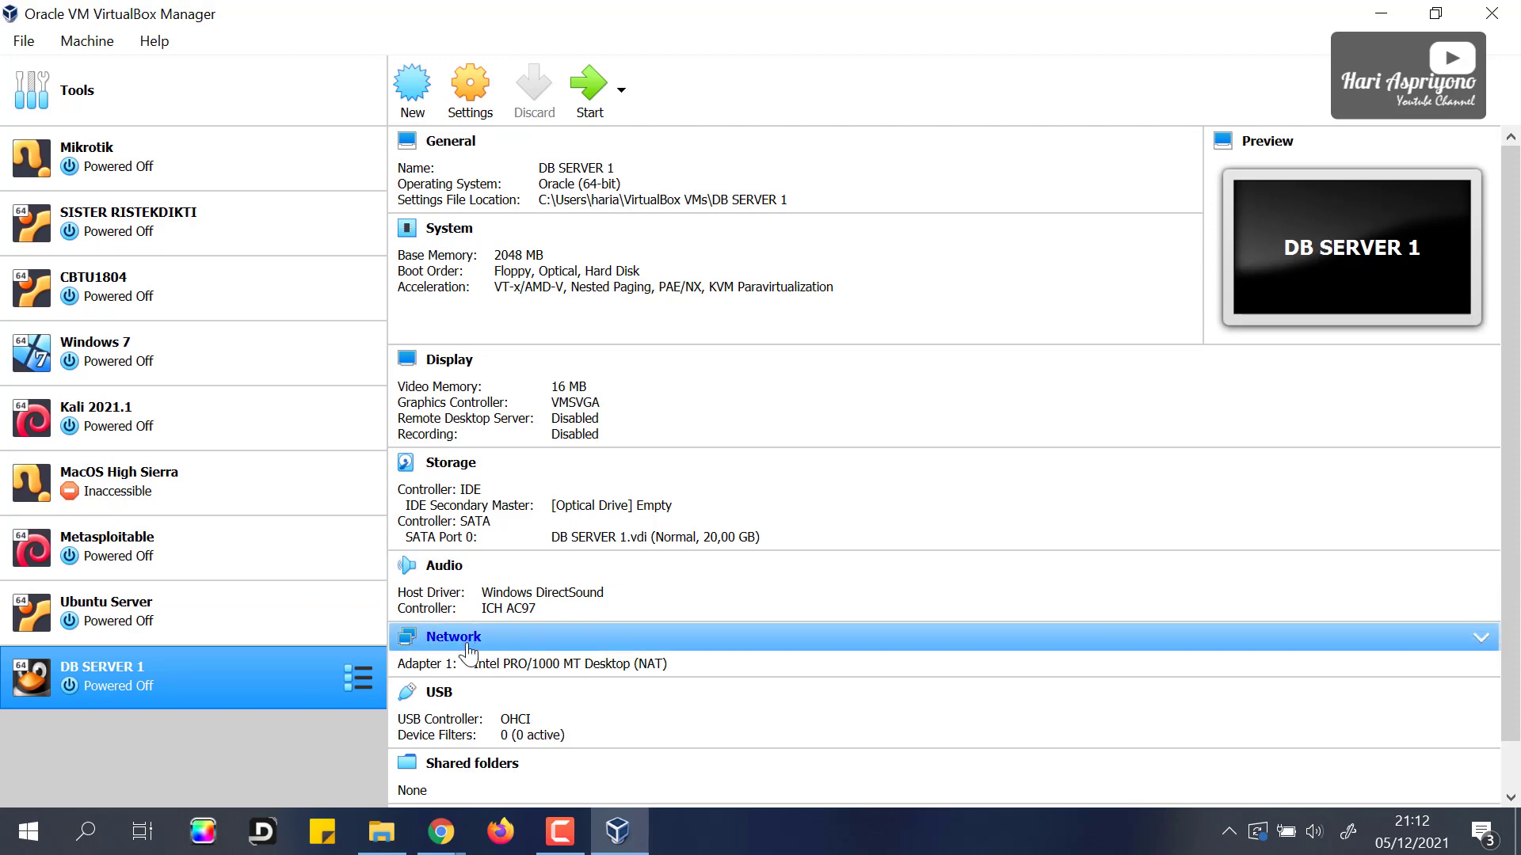
# In the DB SERVER 1 settings, raise the display's video memory to 128 MB.
pyautogui.click(481, 94)
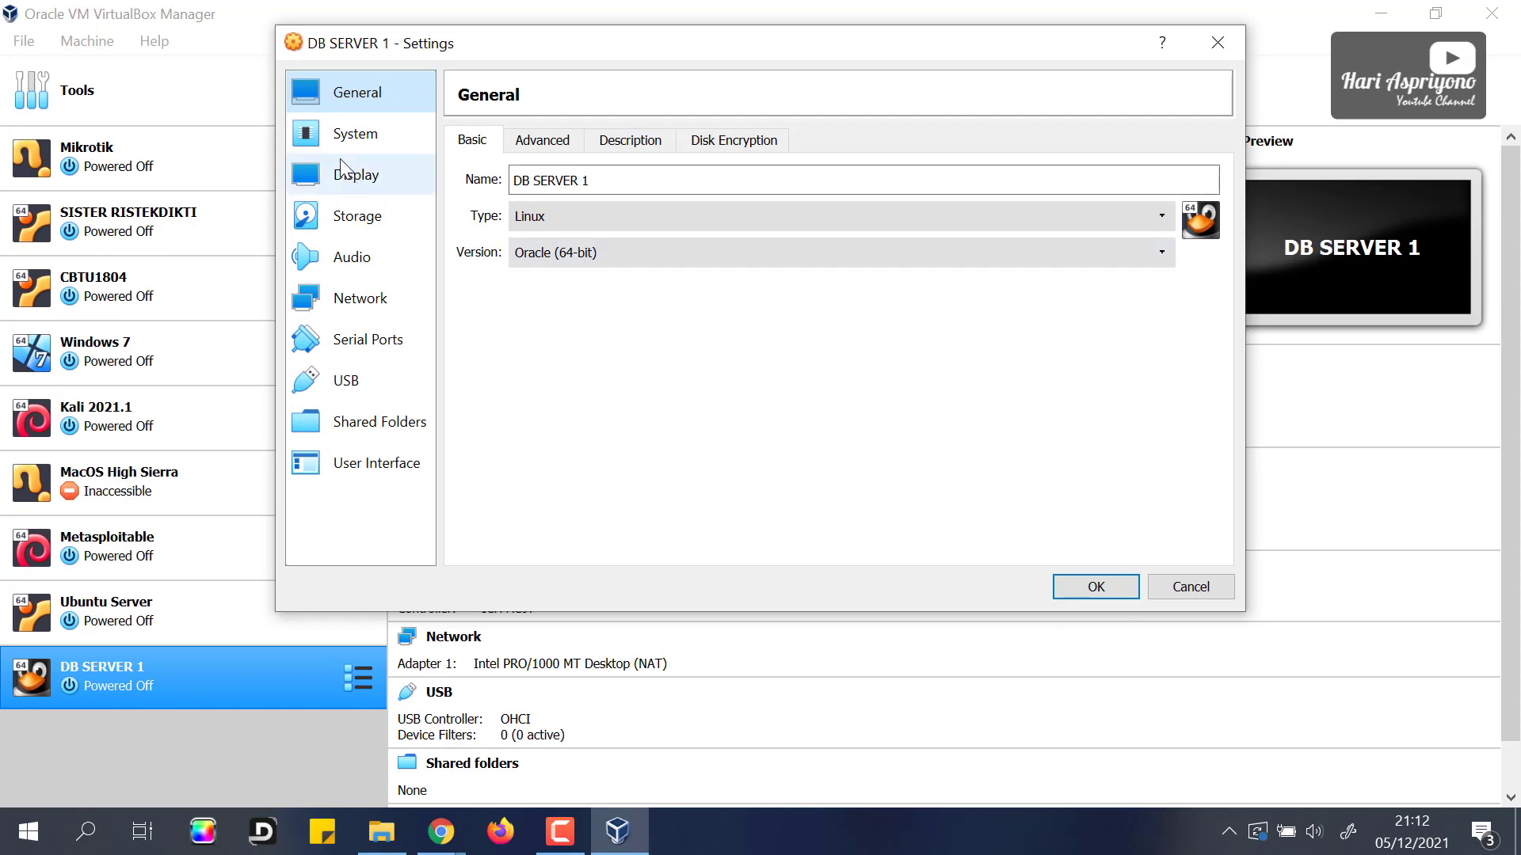
pyautogui.click(356, 178)
pyautogui.moveTo(647, 174); pyautogui.dragTo(1138, 184)
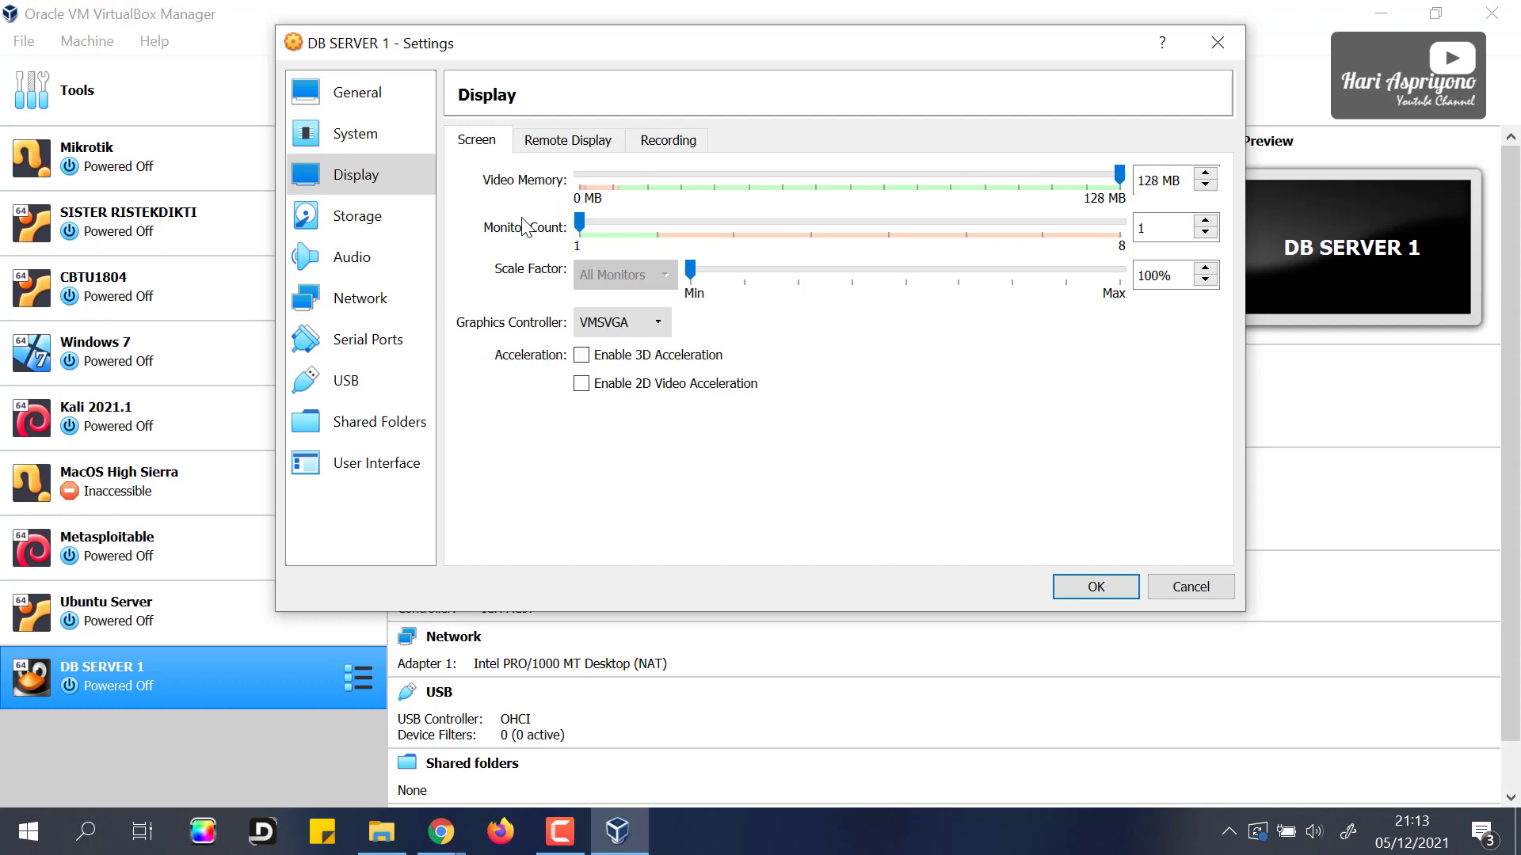
# Attach network Adapter 1 of DB SERVER 1 to the NAT Network named NatNetwork and save the settings.
pyautogui.click(384, 311)
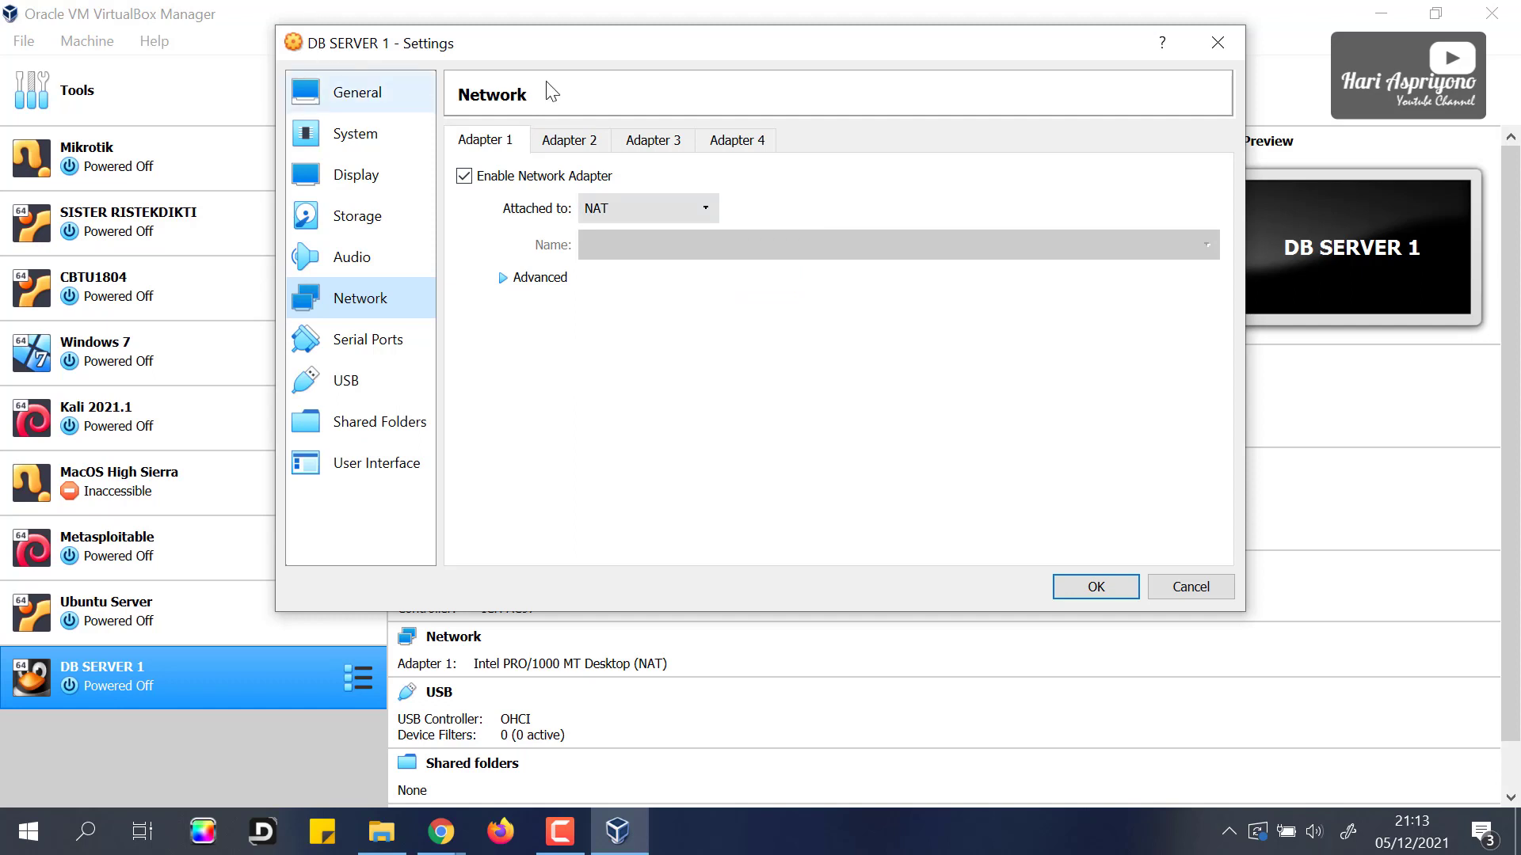
pyautogui.click(686, 213)
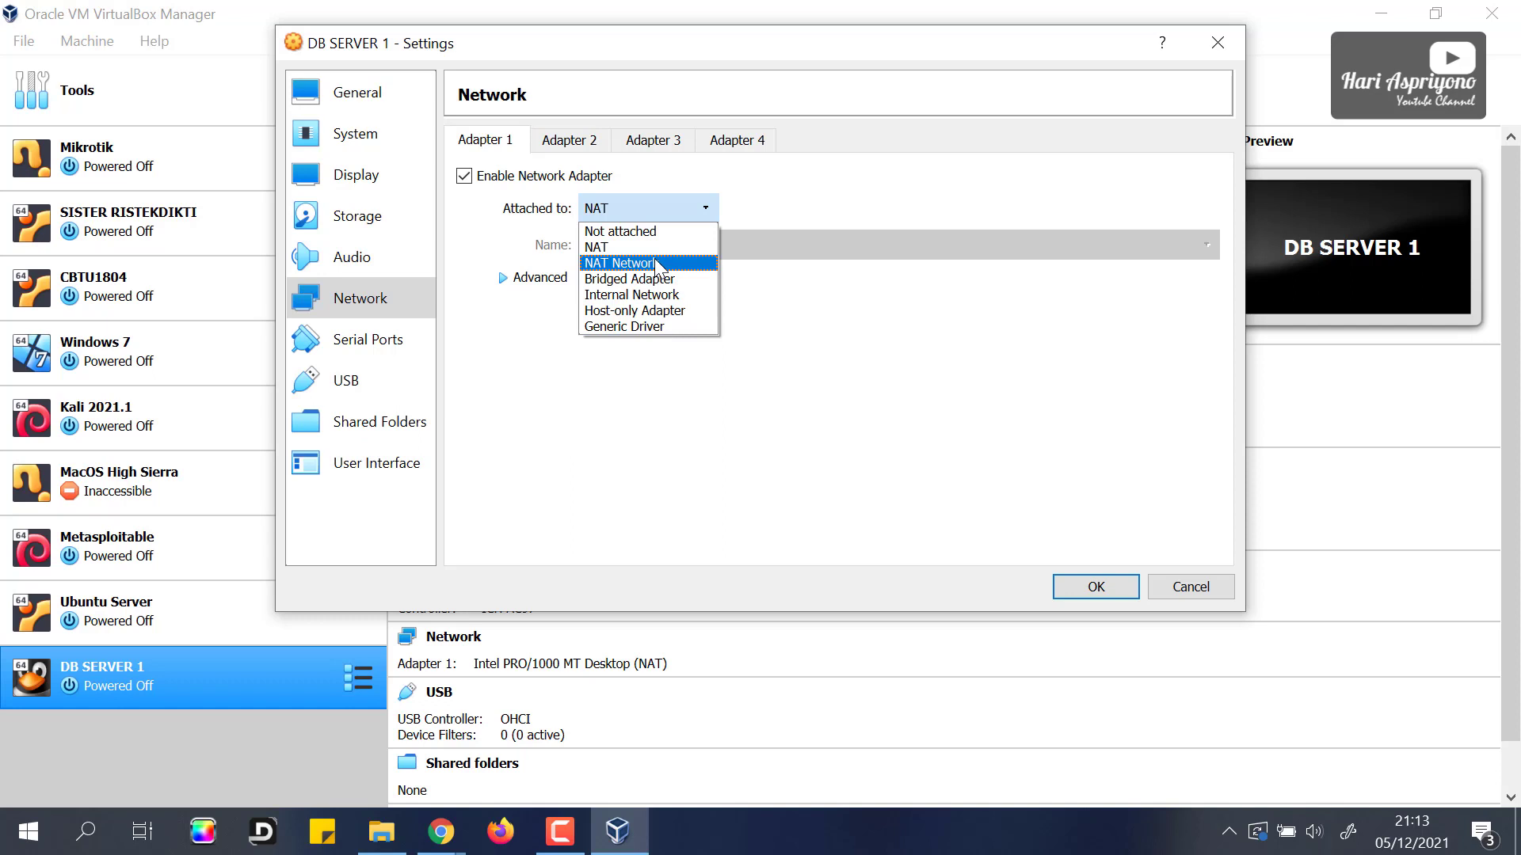
pyautogui.click(632, 264)
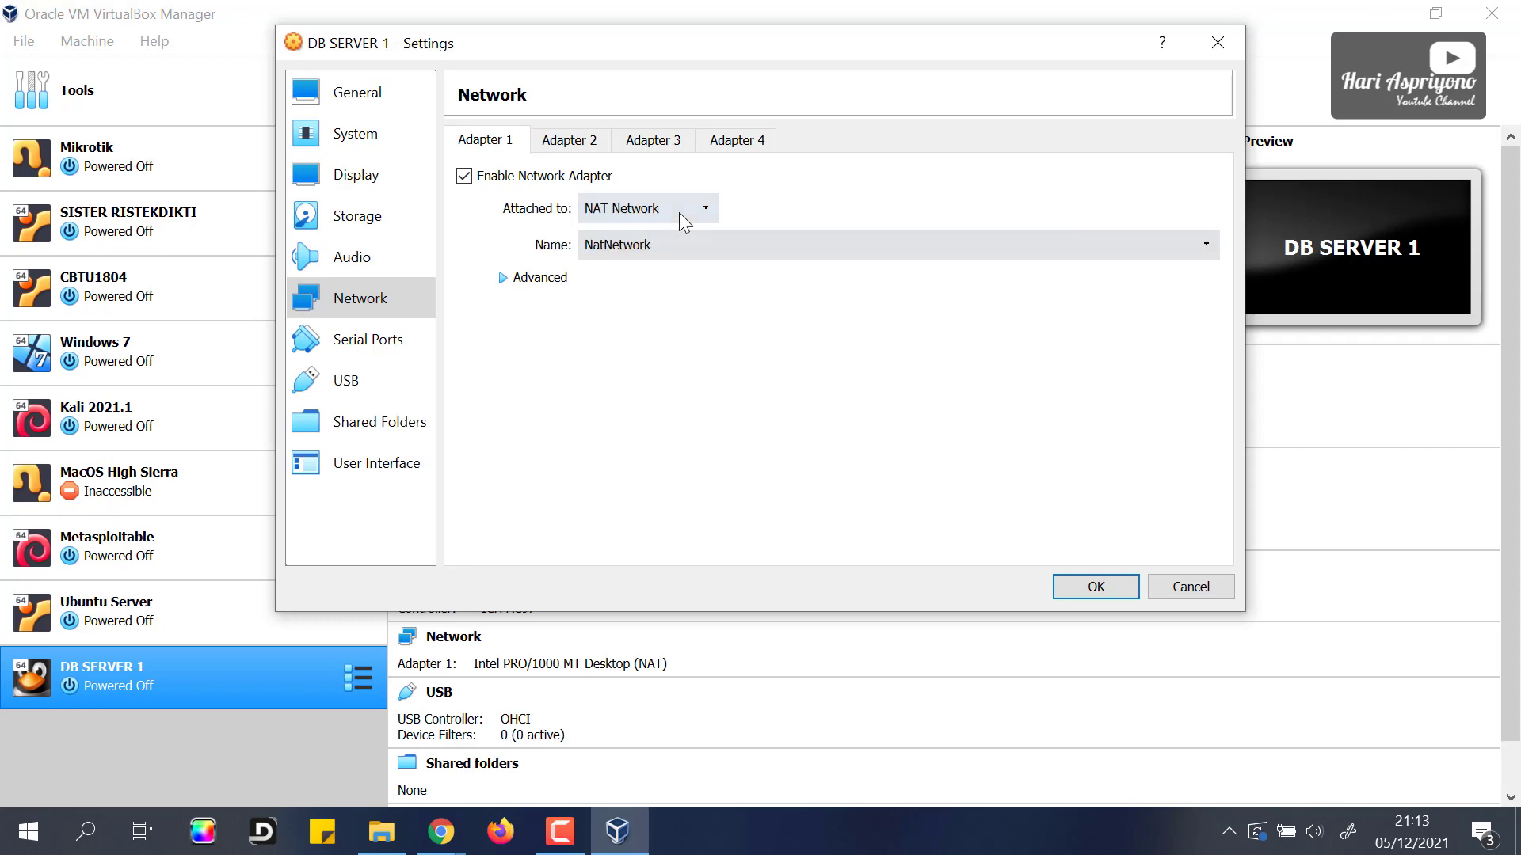
pyautogui.click(1085, 591)
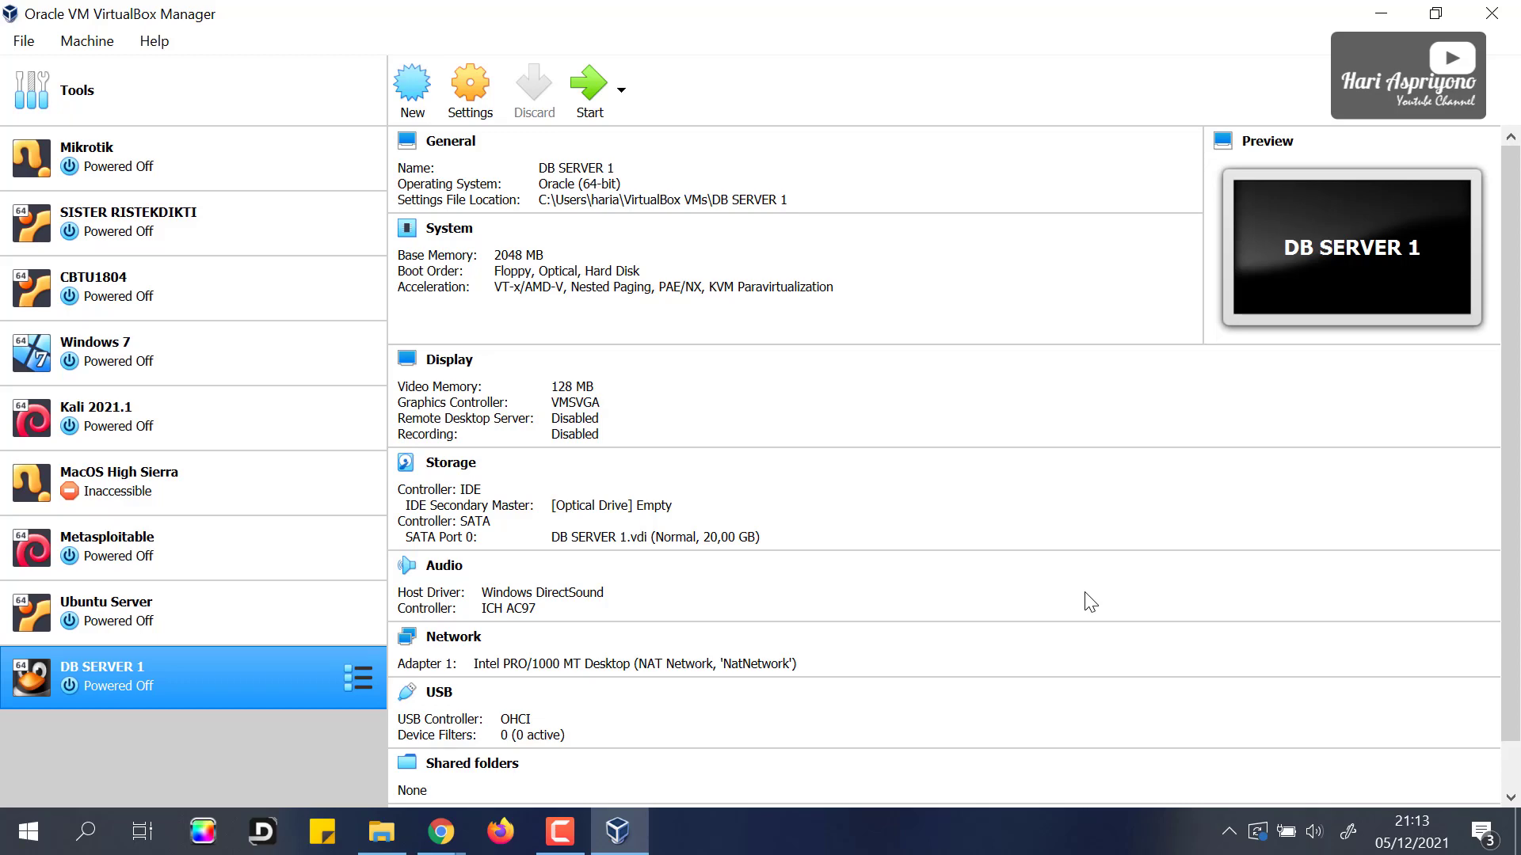
# View the ISO LINUX folder in File Explorer, then search for "ugm repo" in Chrome and open the repository's /iso directory.
pyautogui.click(383, 832)
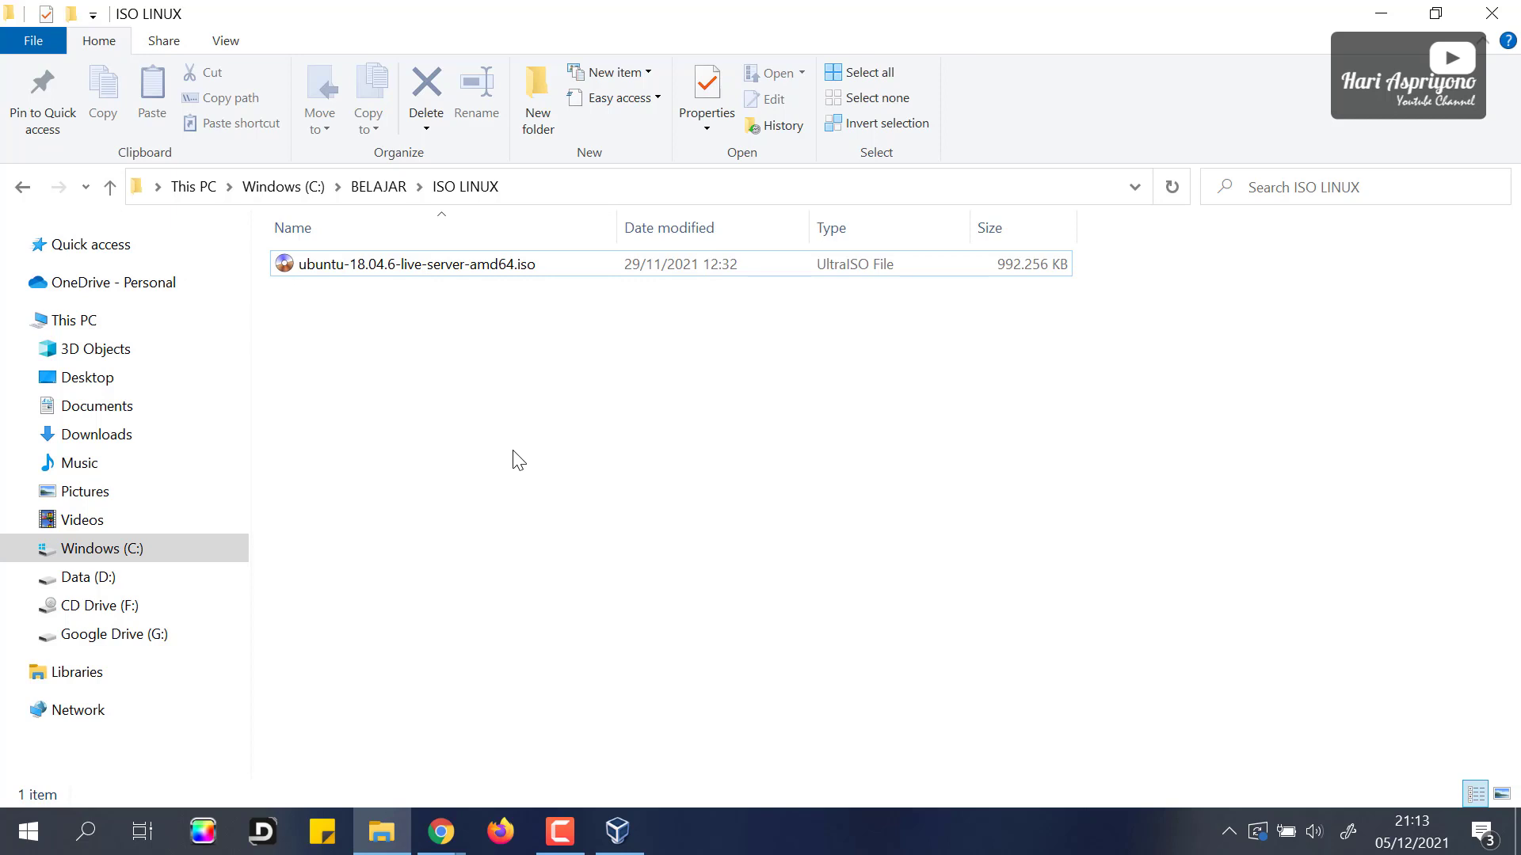
pyautogui.click(442, 830)
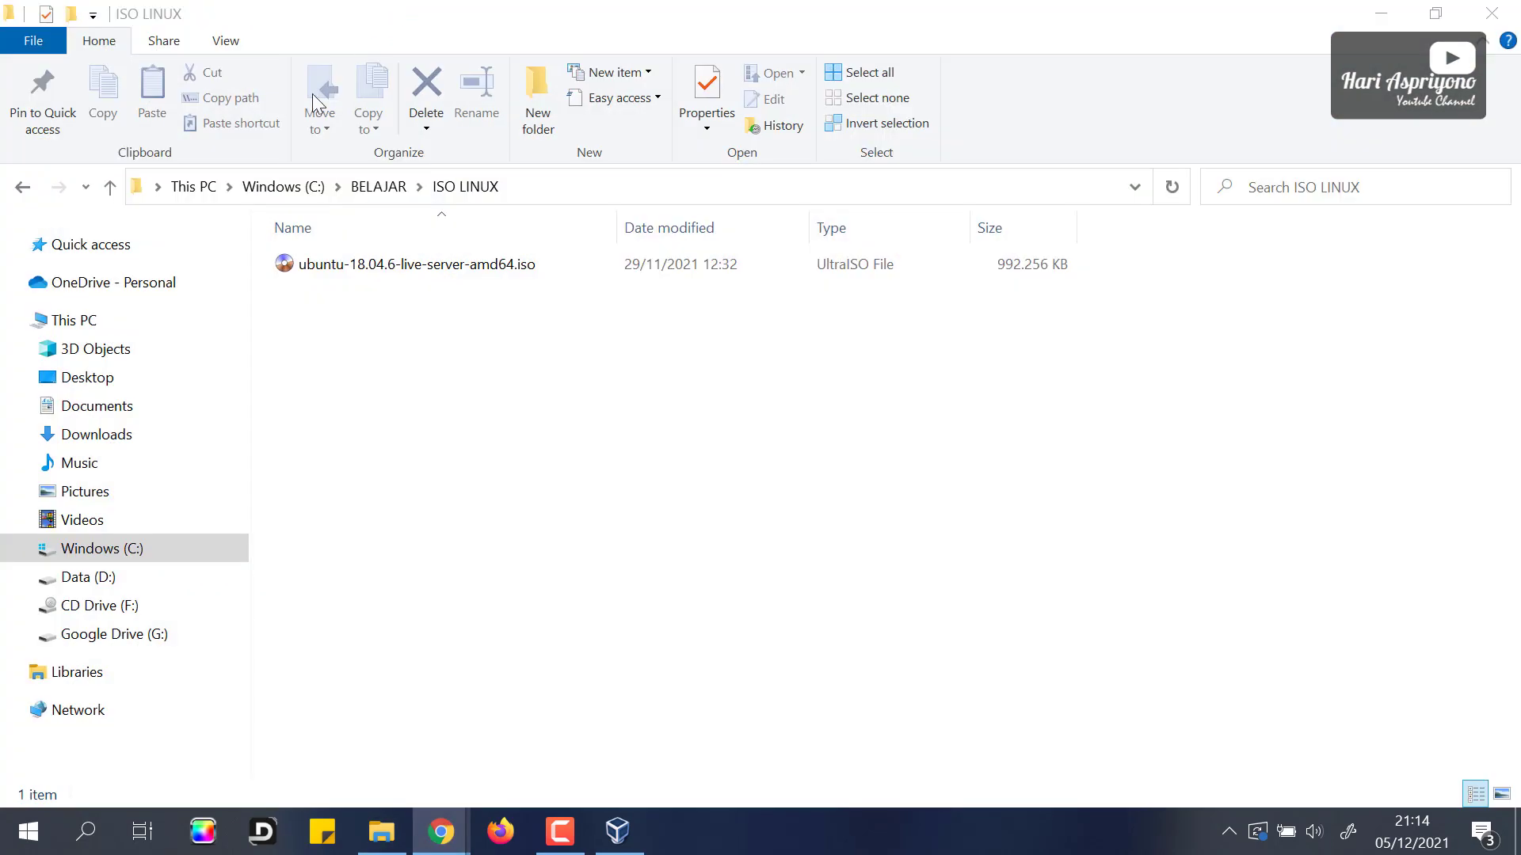
pyautogui.click(448, 831)
pyautogui.click(682, 705)
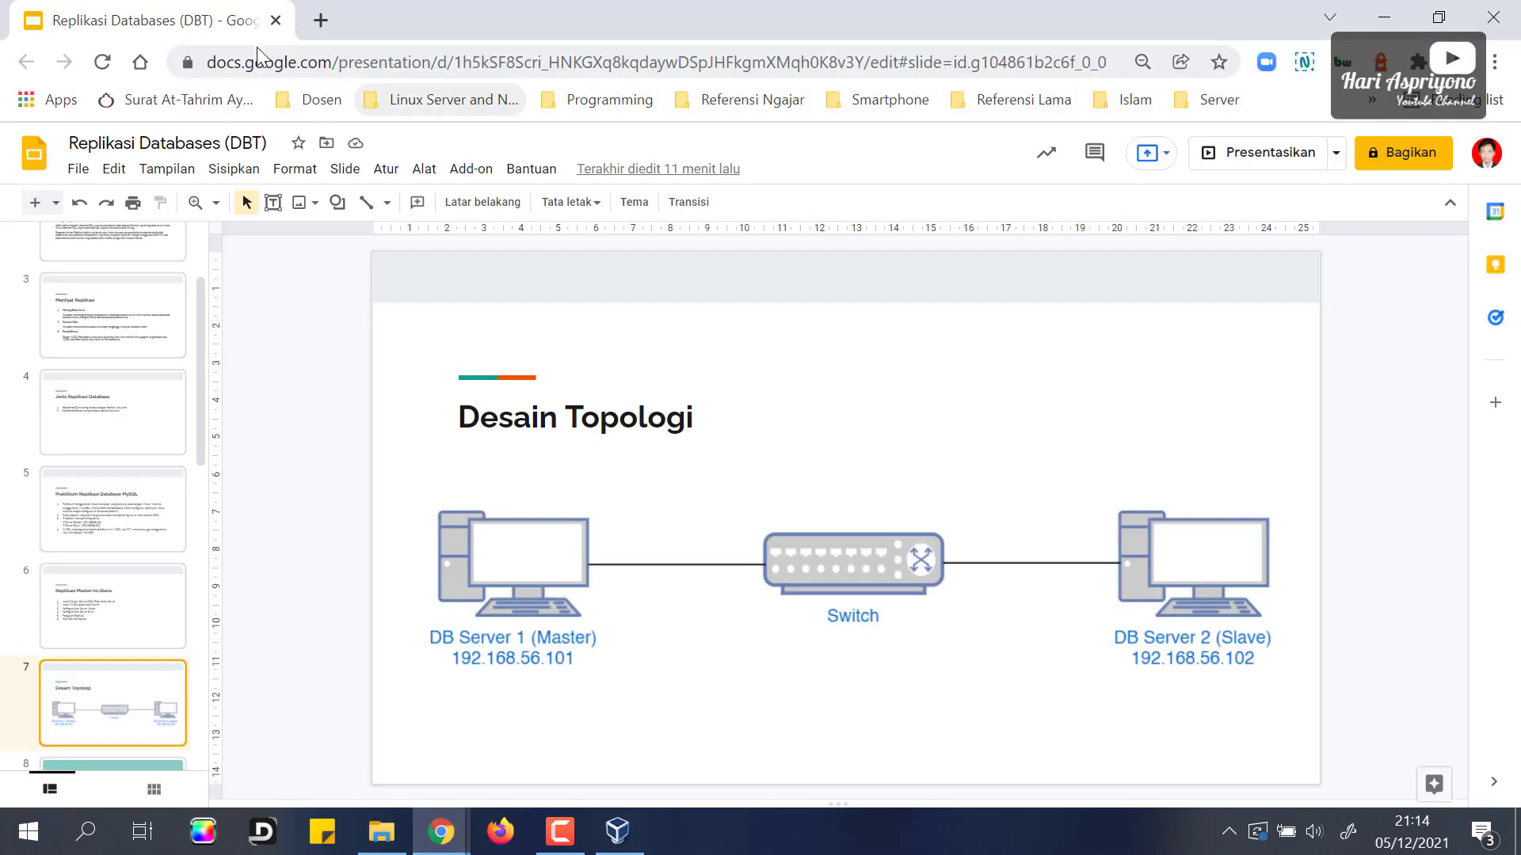
pyautogui.click(321, 20)
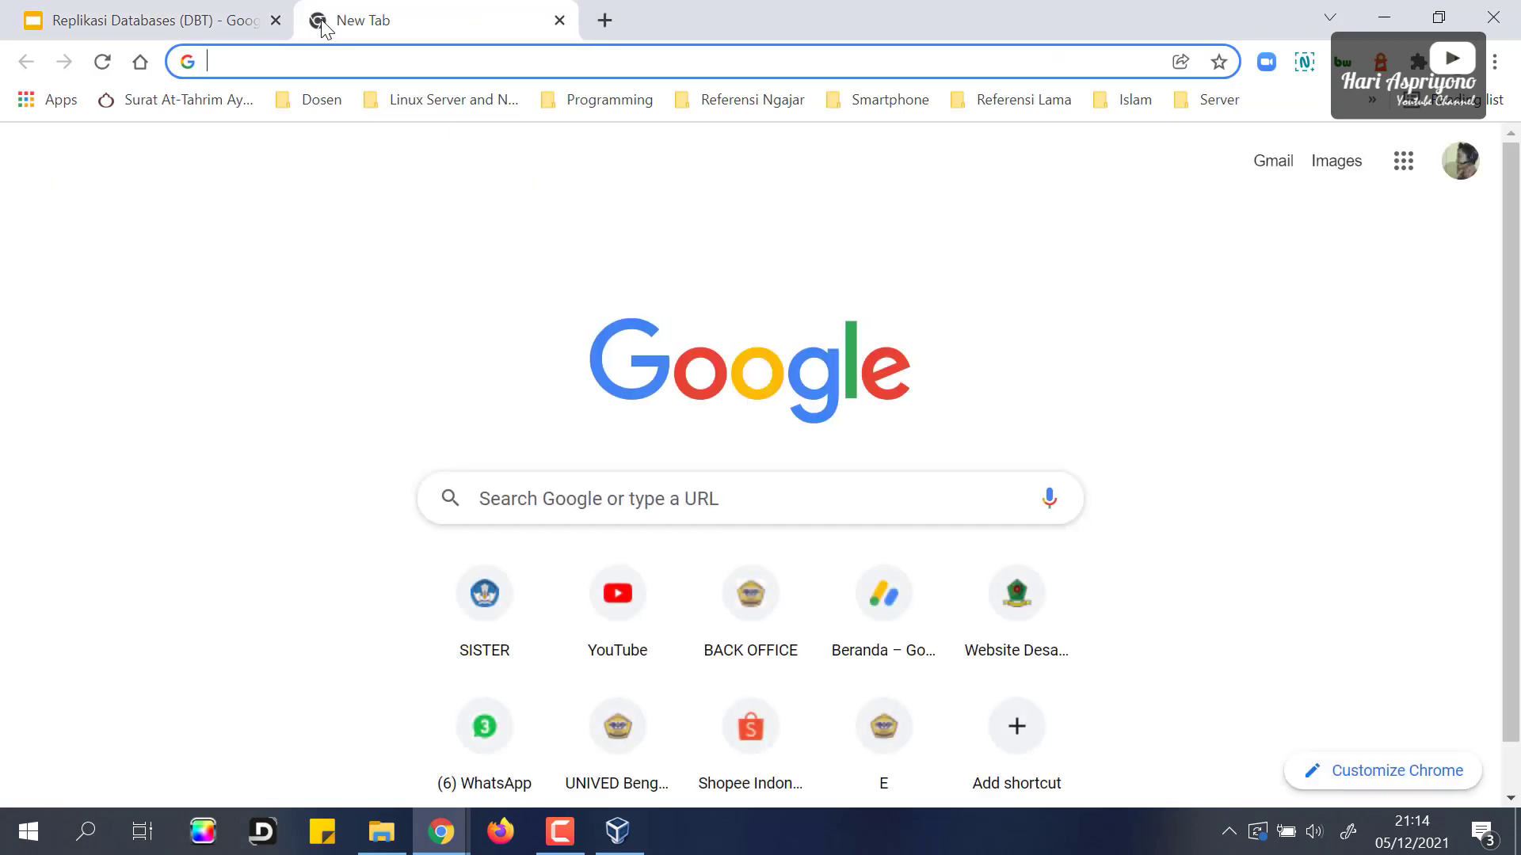
pyautogui.write('ugm repo')
pyautogui.press('Return')
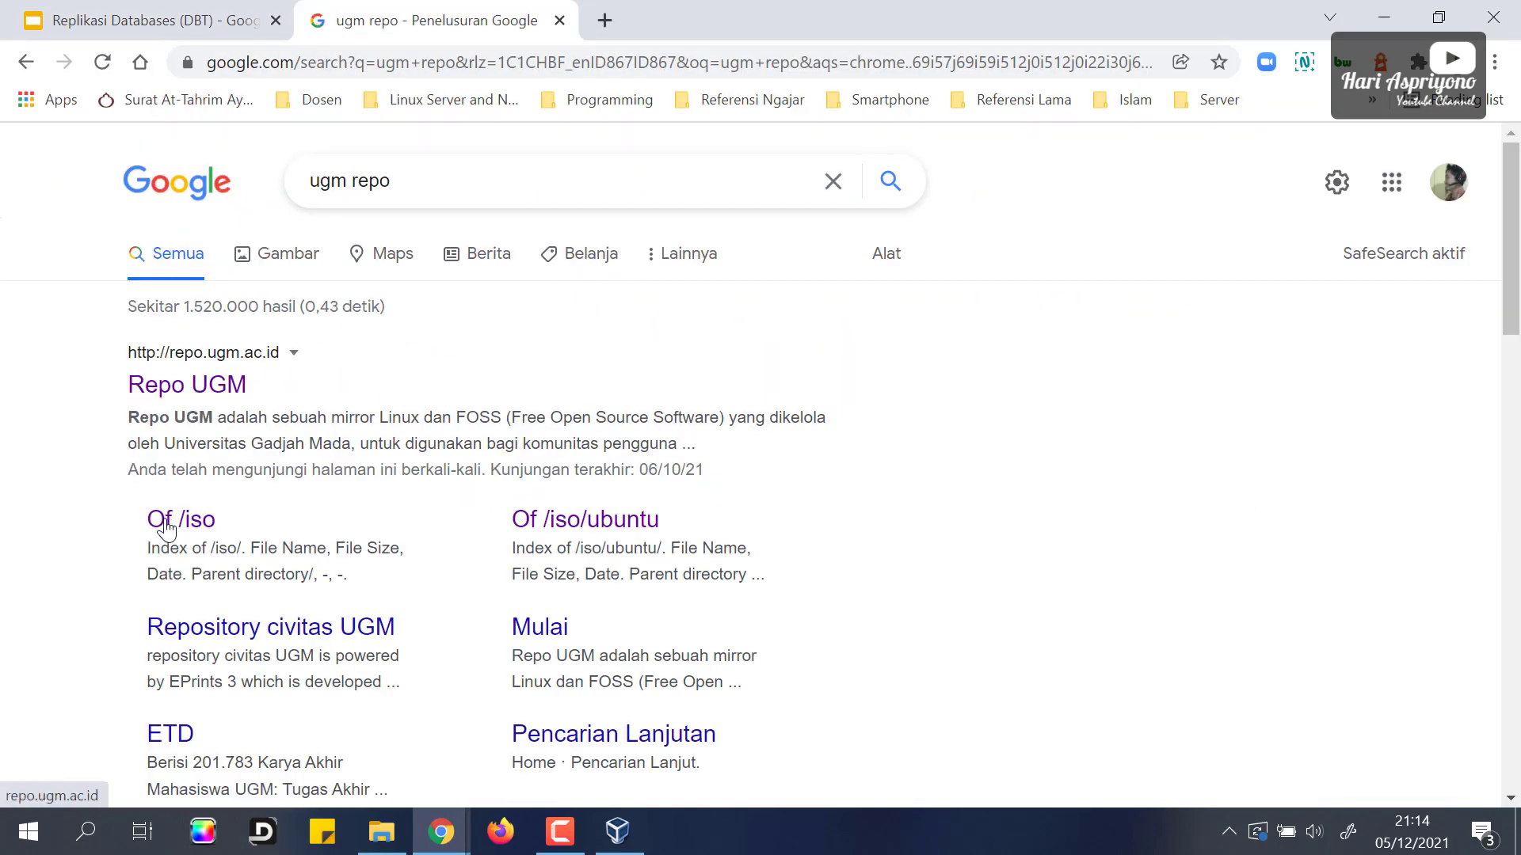
pyautogui.click(186, 527)
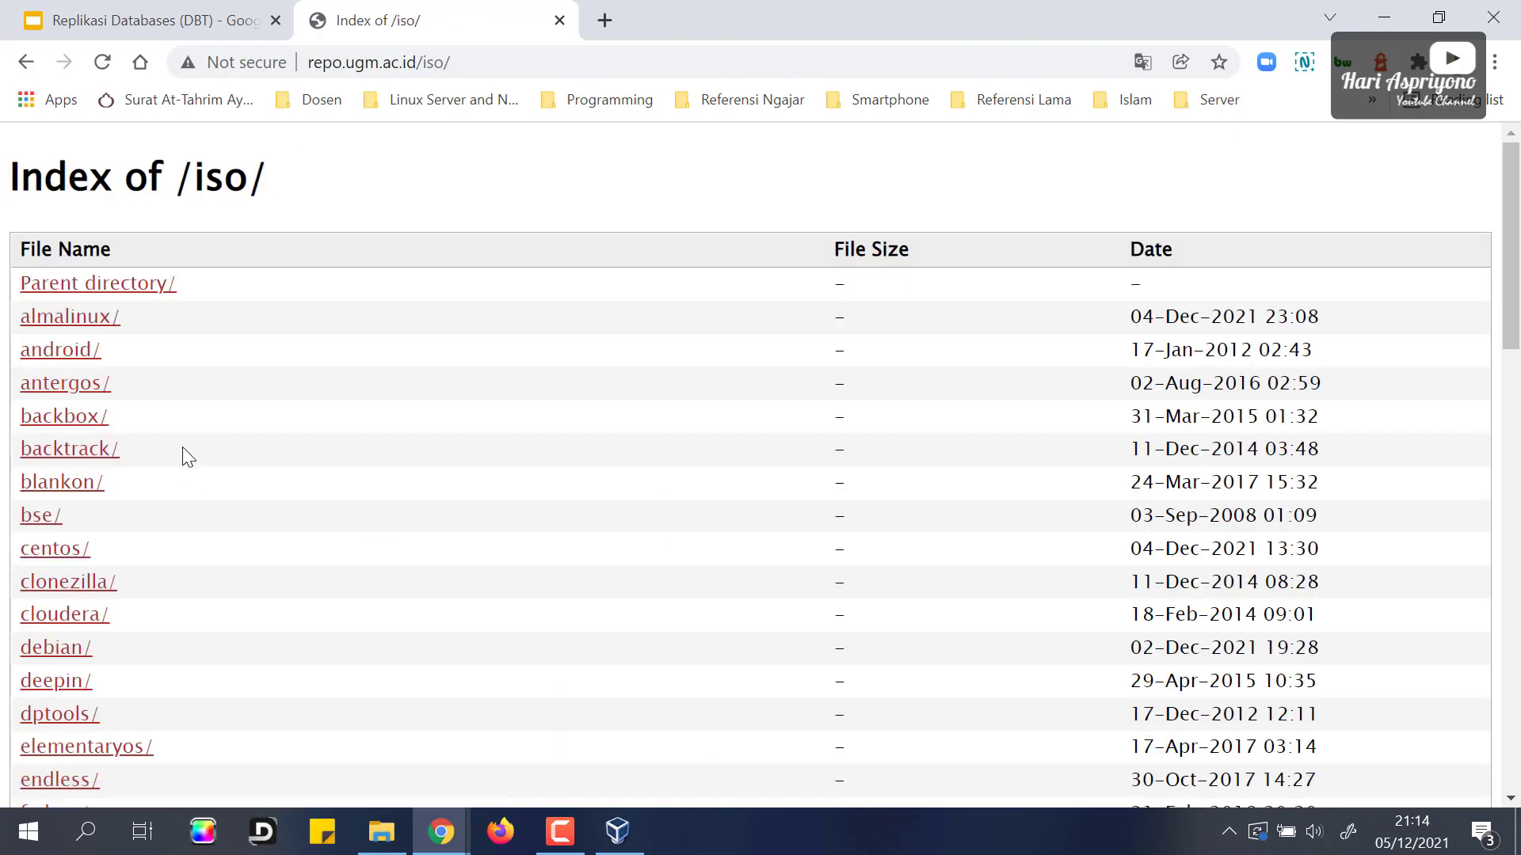
# Open the Ubuntu 18.04.6 LTS (Bionic Beaver) release from the ubuntu directory and locate the 64-bit PC (AMD64) server install image.
pyautogui.scroll(-2, 190, 453)
pyautogui.scroll(-3, 170, 428)
pyautogui.scroll(-3, 88, 472)
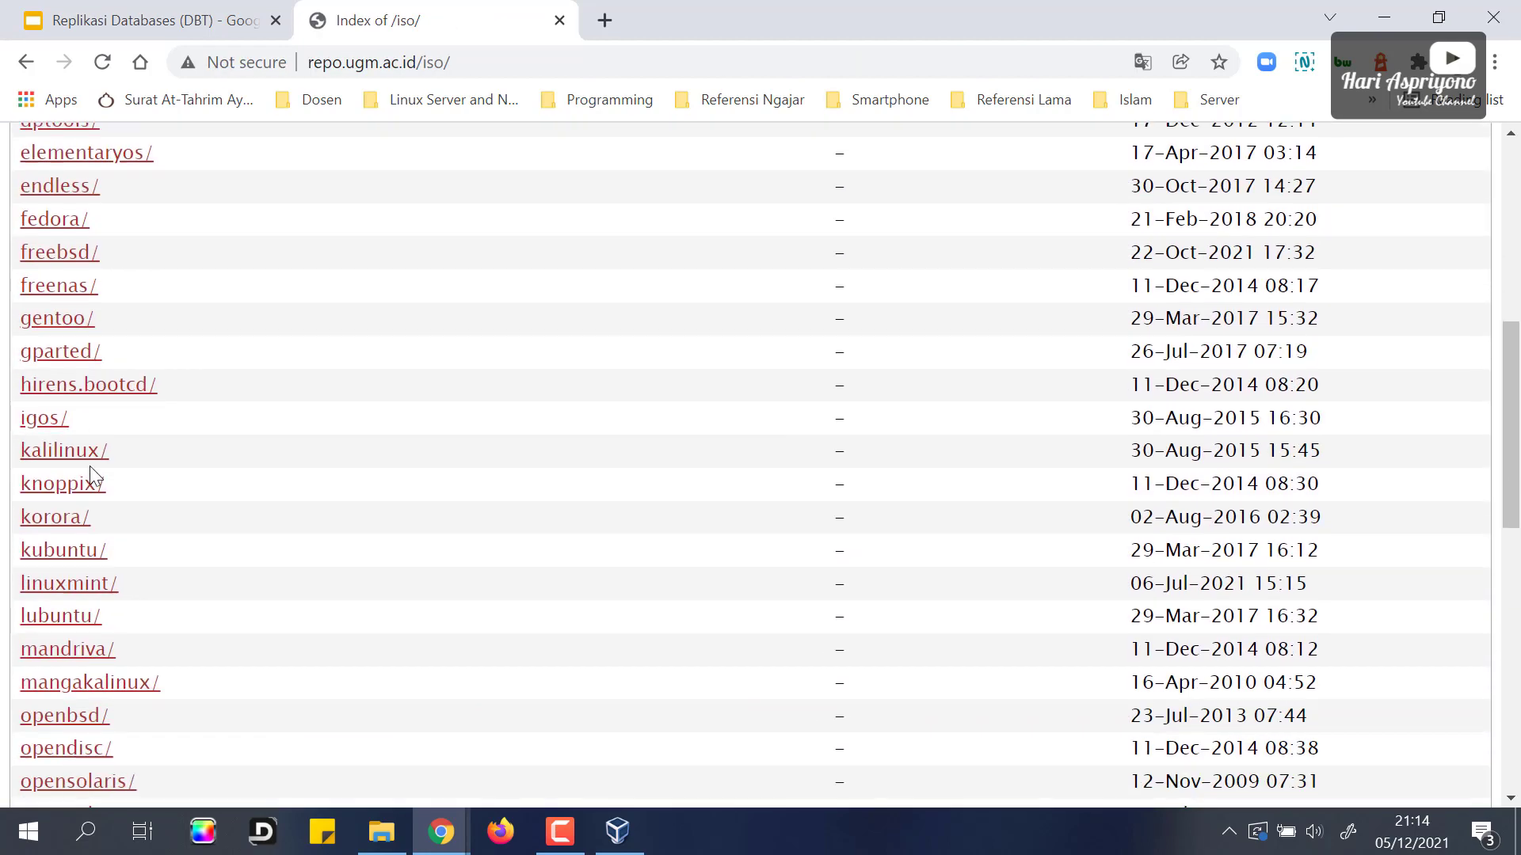
pyautogui.scroll(-10, 88, 467)
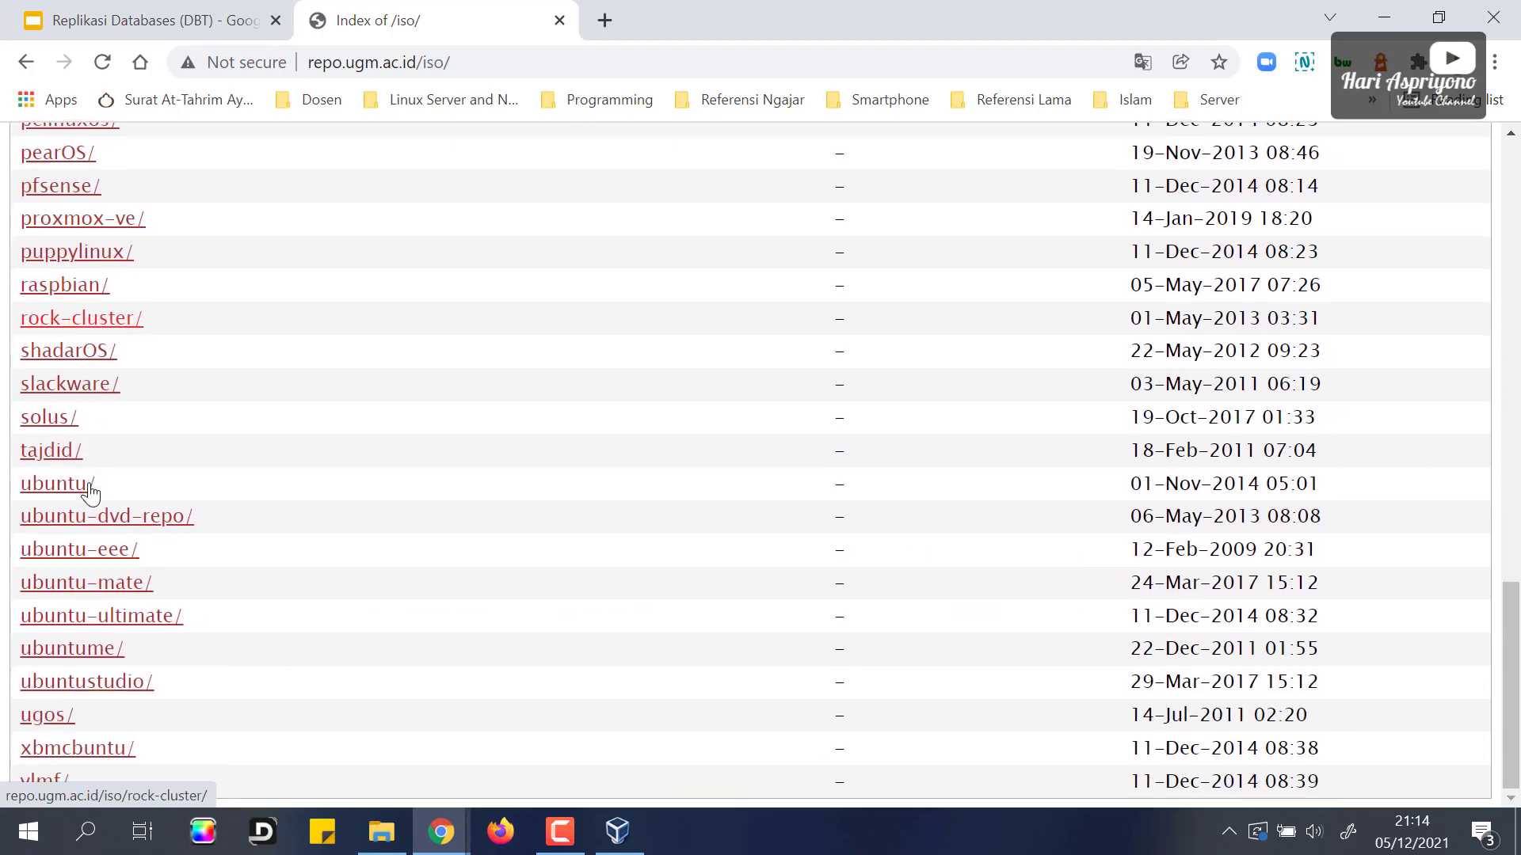
pyautogui.click(67, 487)
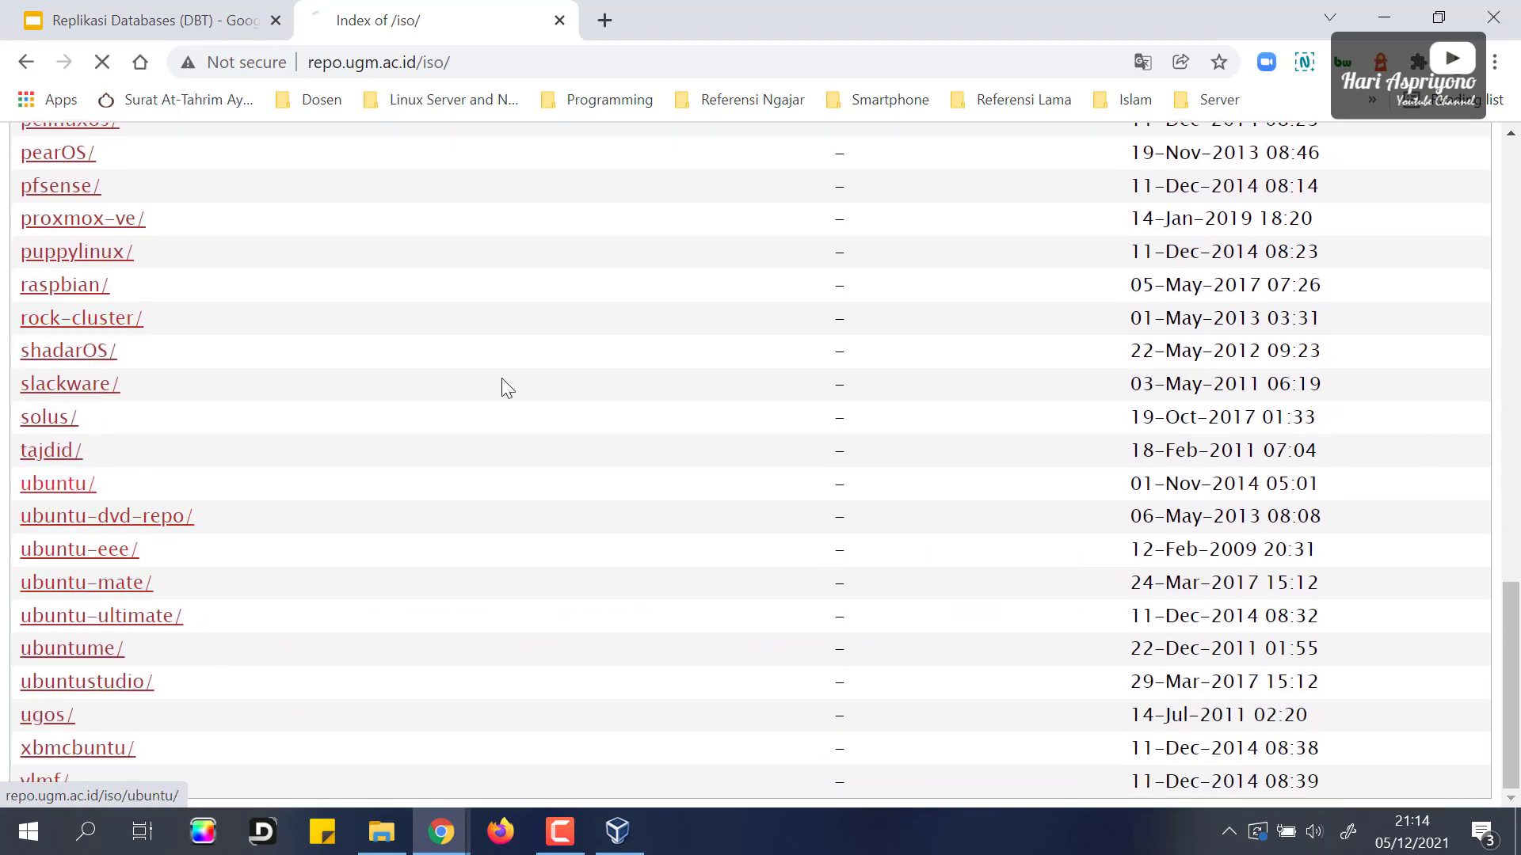
pyautogui.click(67, 318)
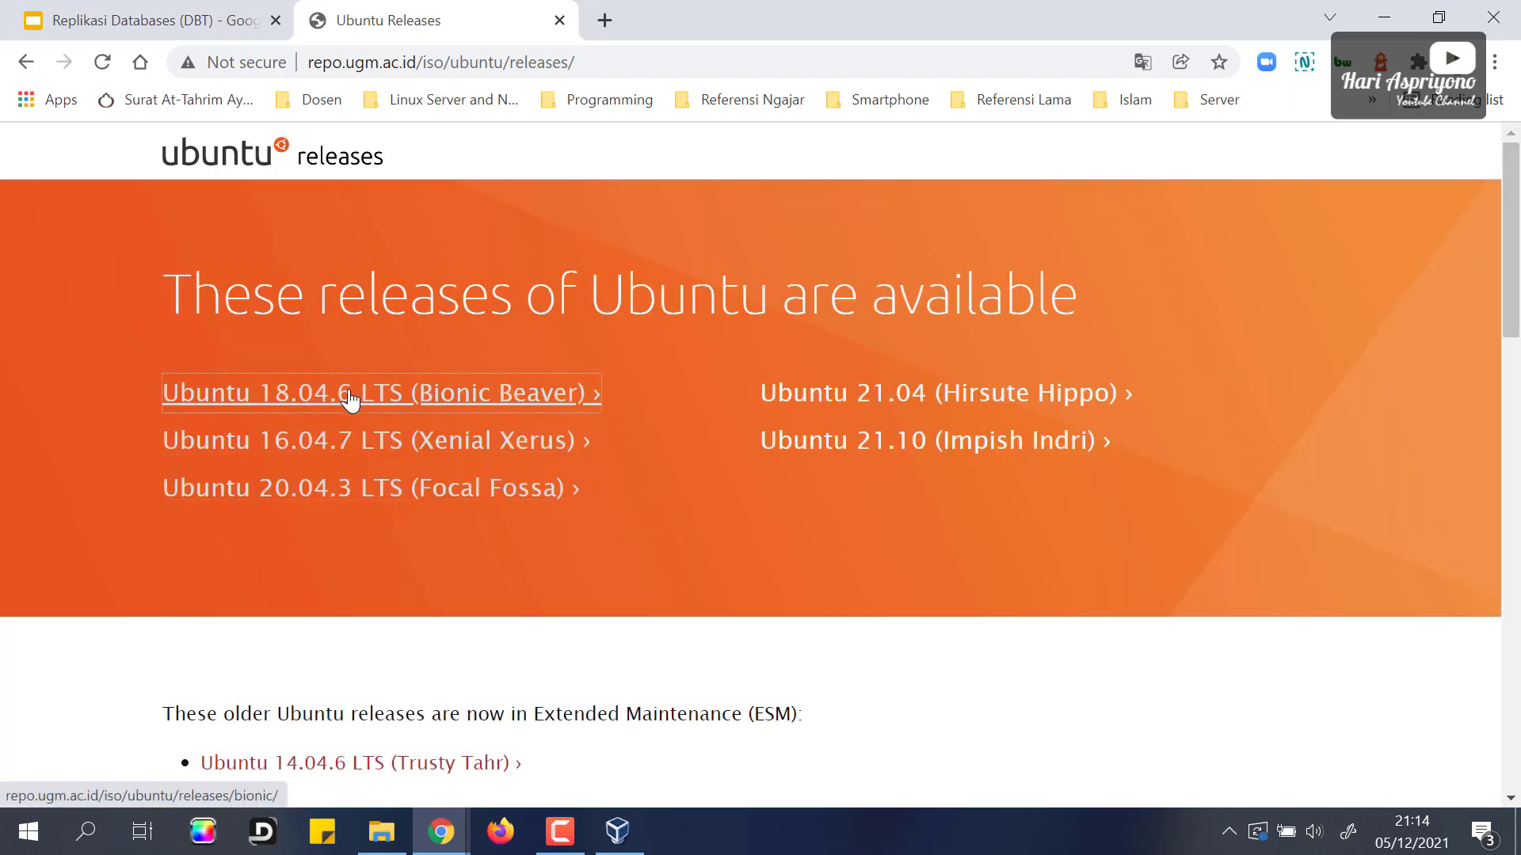
pyautogui.click(350, 396)
pyautogui.scroll(-4, 475, 392)
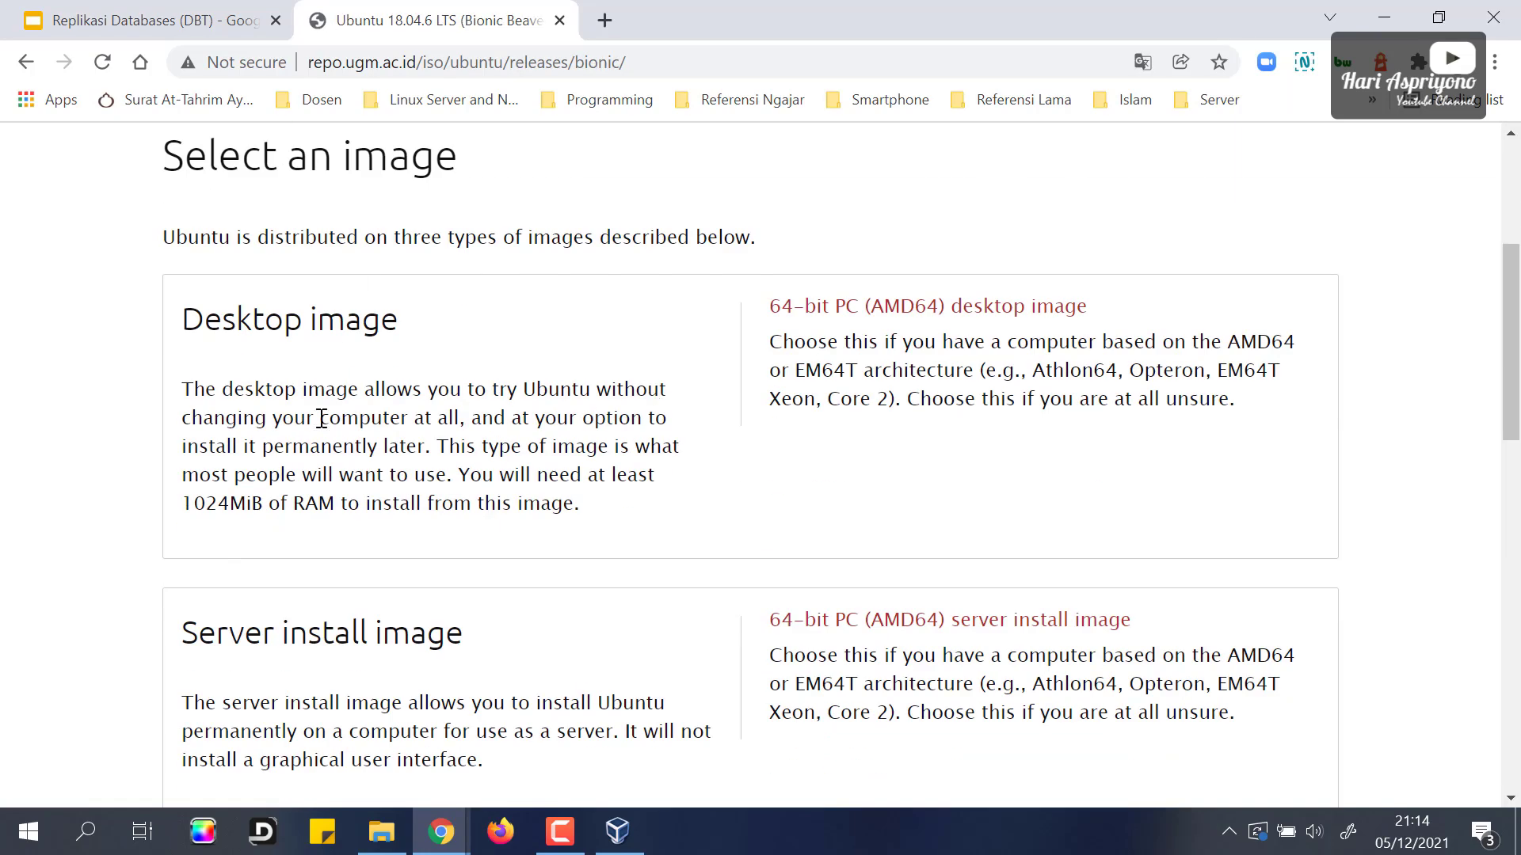
pyautogui.scroll(-3, 504, 498)
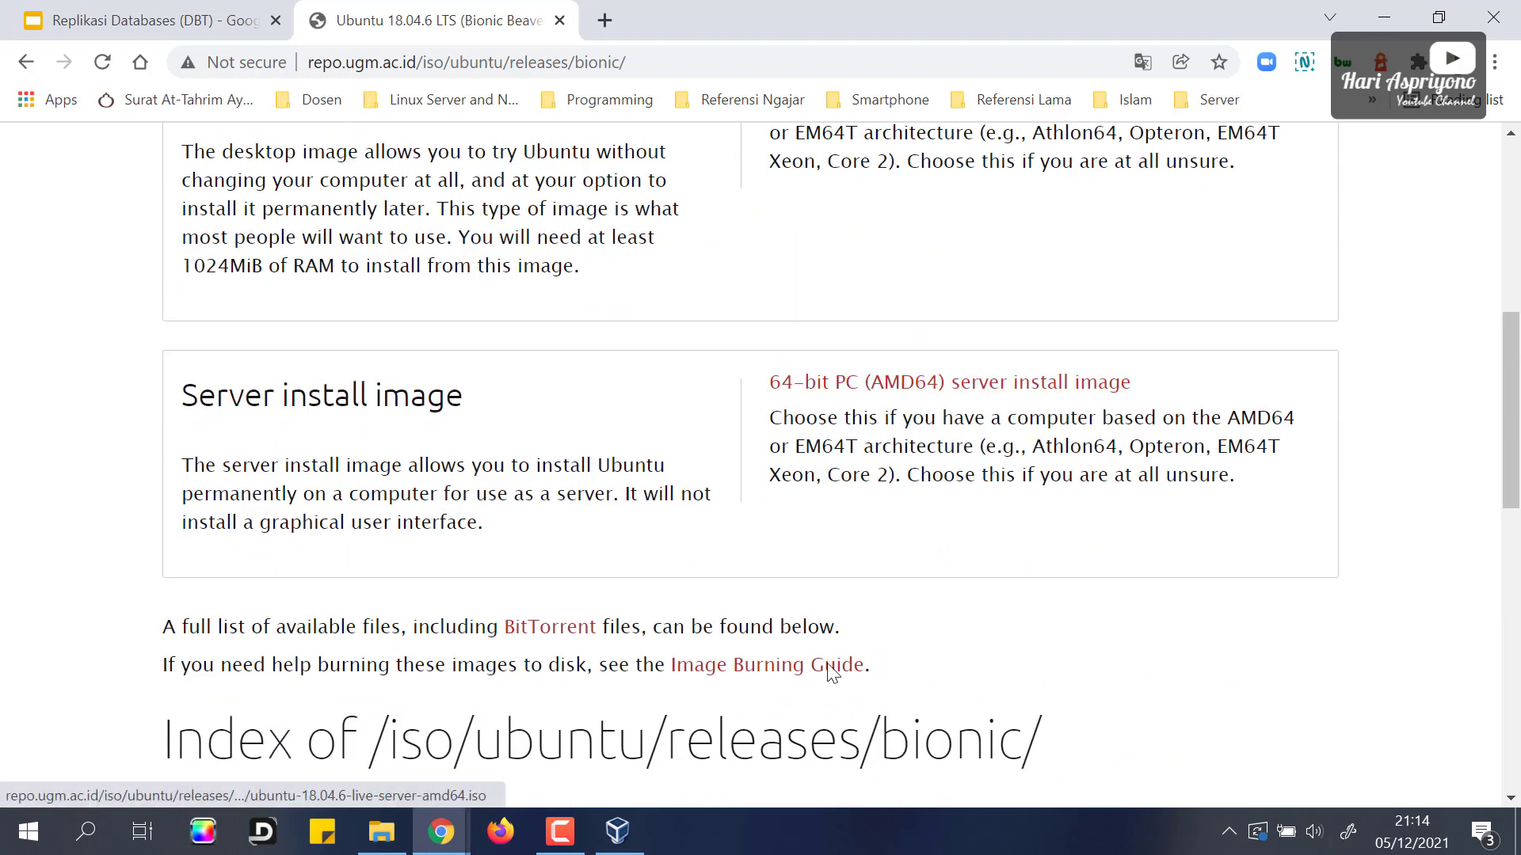
pyautogui.scroll(1, 1009, 519)
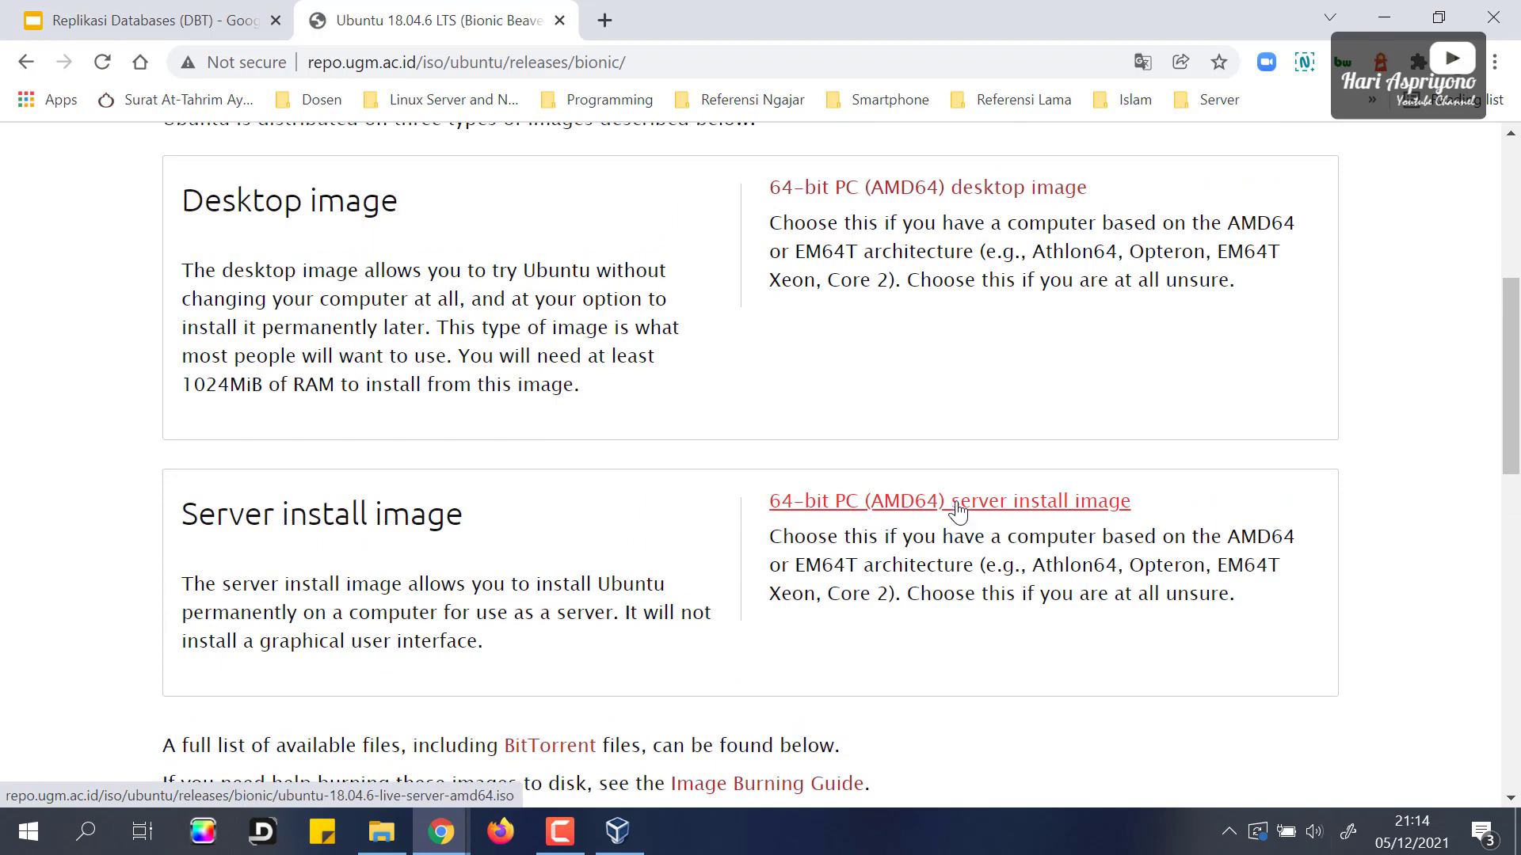
# Switch to VirtualBox to view DB SERVER 1, and minimize the VirtualBox and Chrome windows to return to the ISO LINUX folder.
pyautogui.click(622, 842)
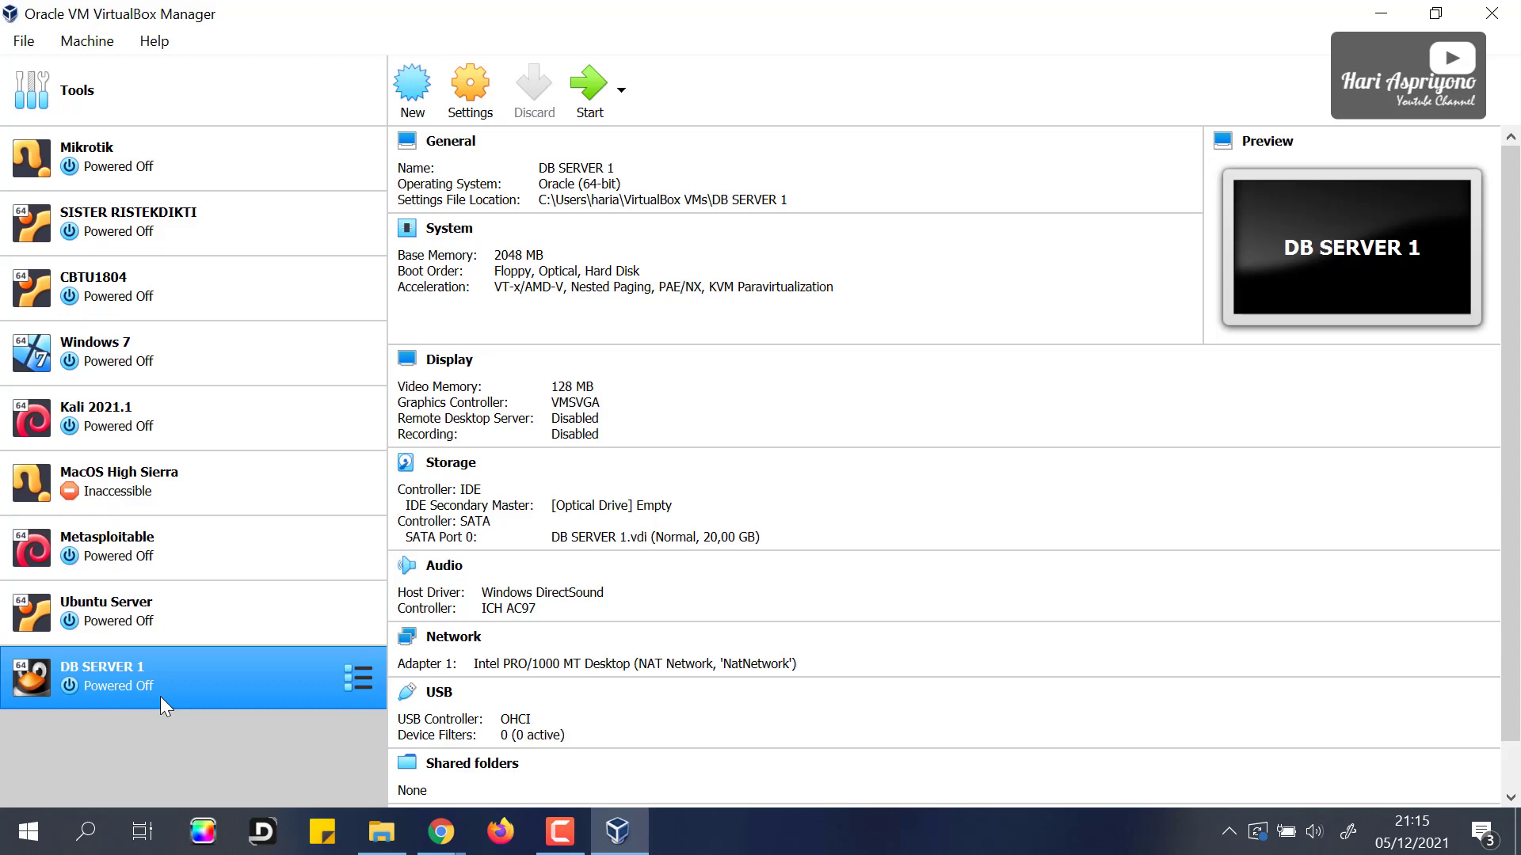
pyautogui.click(1378, 15)
pyautogui.click(1379, 16)
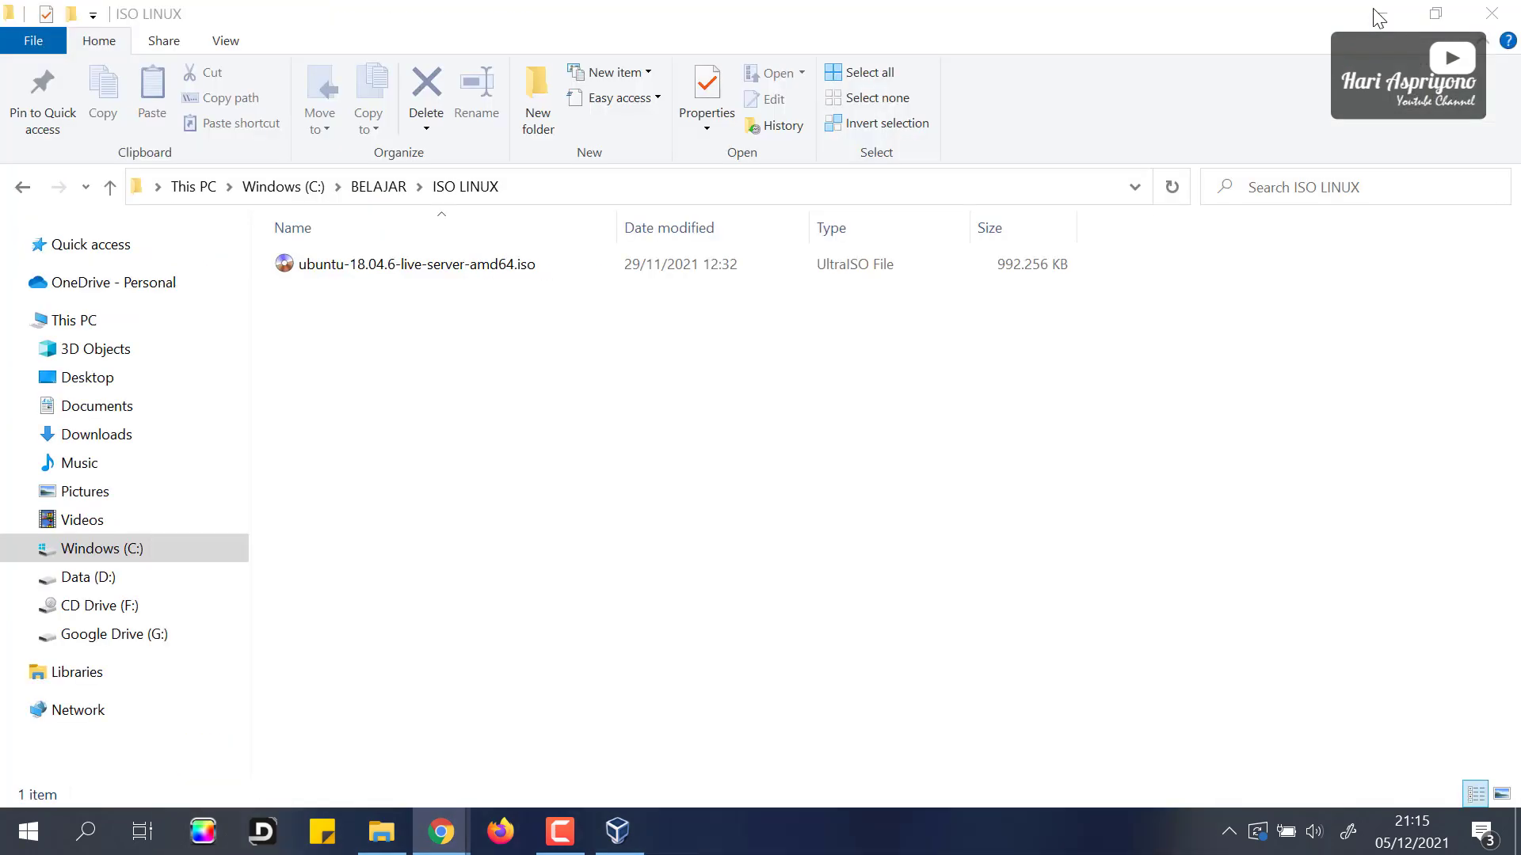